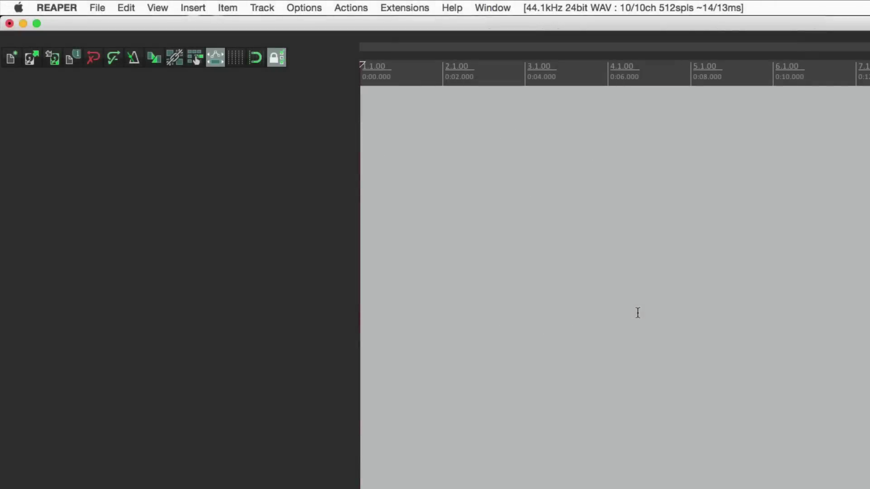
left_click(99, 8)
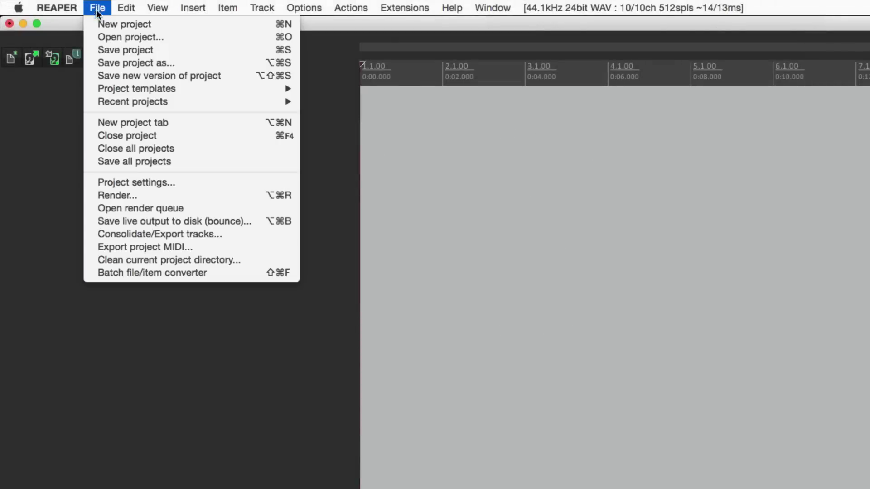
left_click(94, 8)
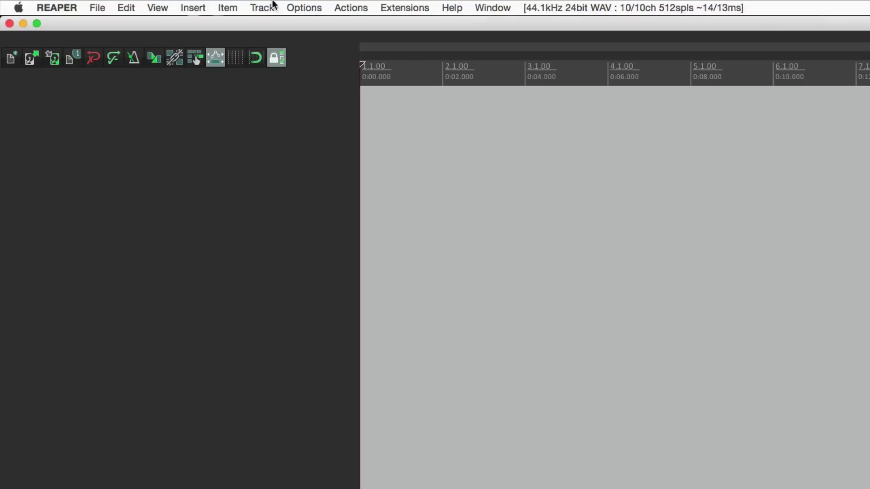
Enable "Prompt to save on new project" in the Project preferences and accept the change.
left_click(292, 8)
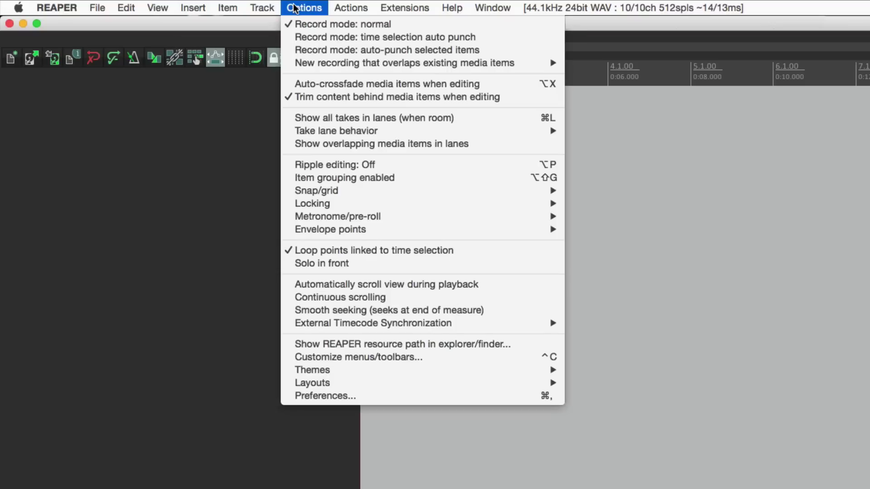
left_click(285, 400)
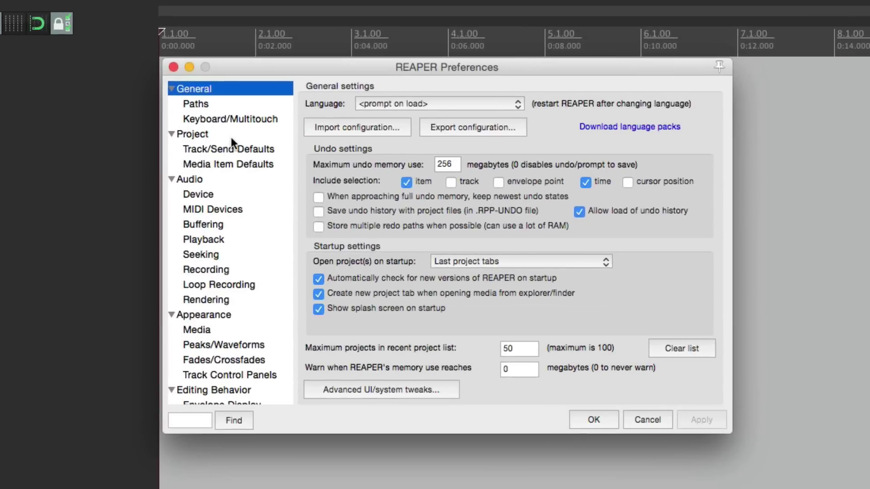
left_click(231, 136)
mouse_move(389, 137)
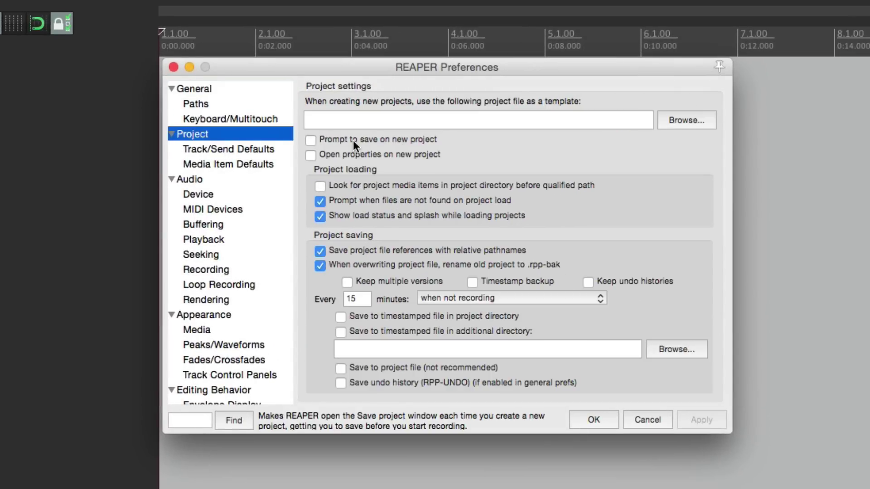
left_click(311, 141)
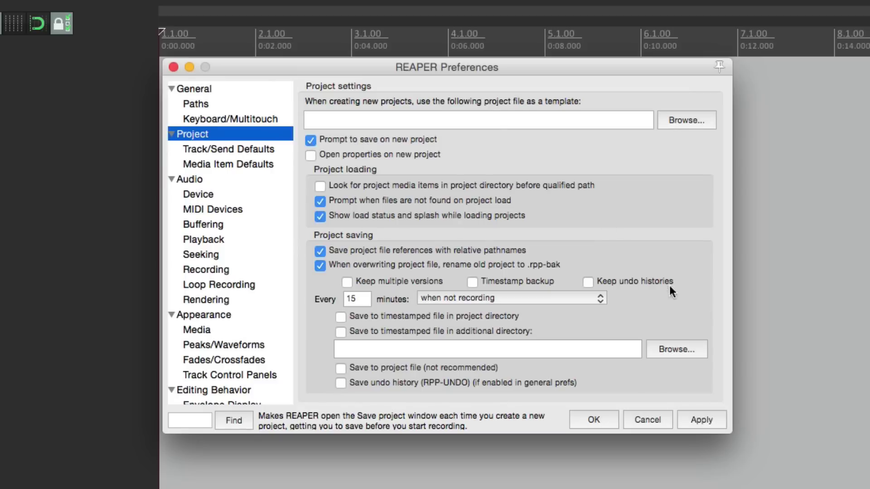
left_click(597, 420)
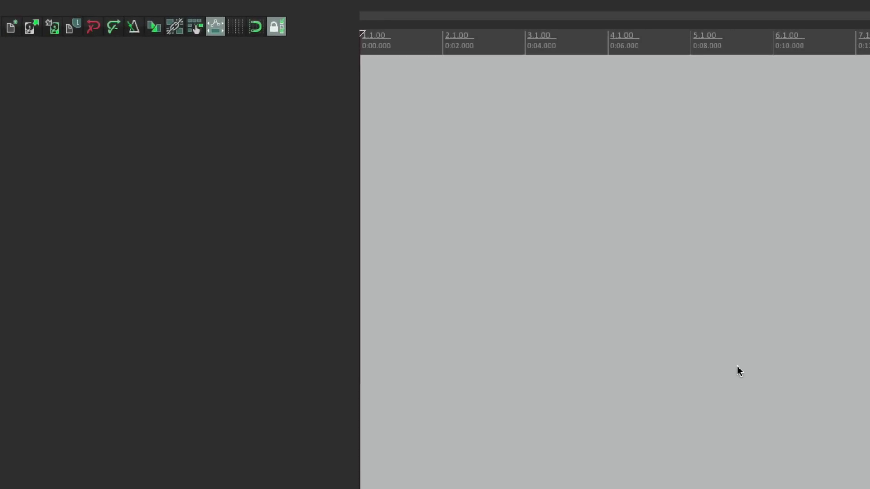
Create a new project saved as New Song directly on the Hard Drive - Audio volume, closing the Finder window showing it.
left_click(12, 28)
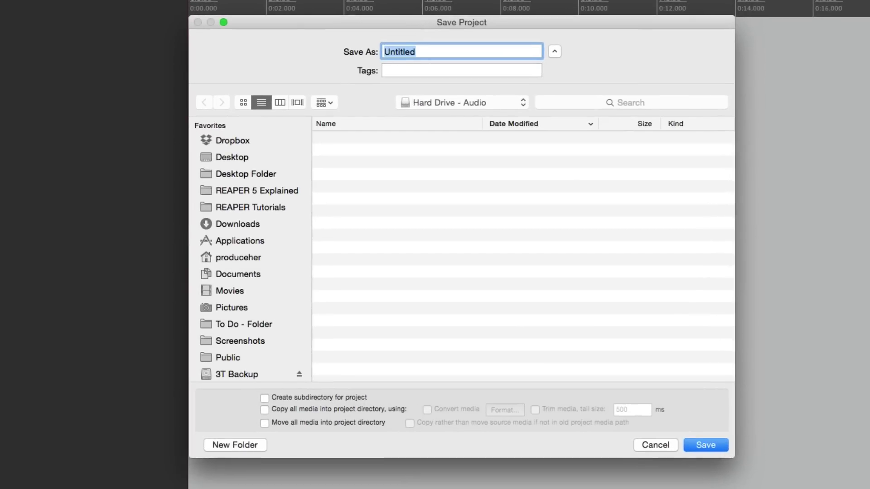
scroll(296, 266, "down", 10)
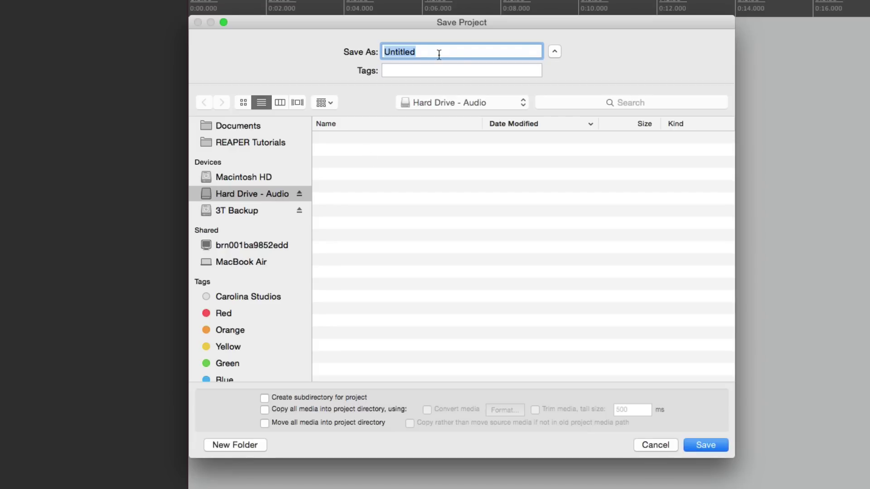
type("New Song")
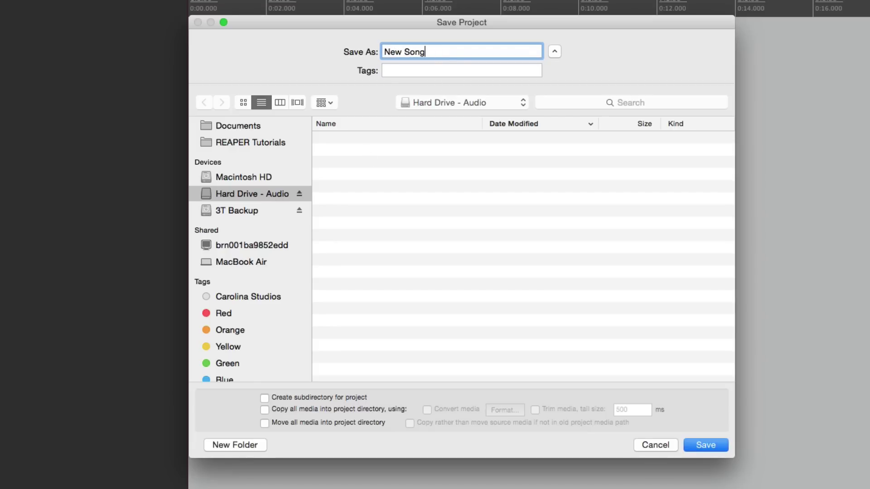
key("Return")
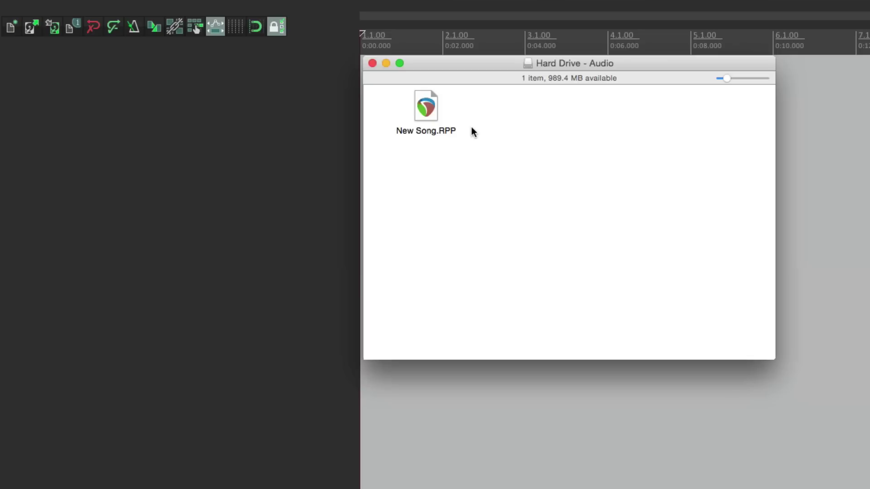
key("super+w")
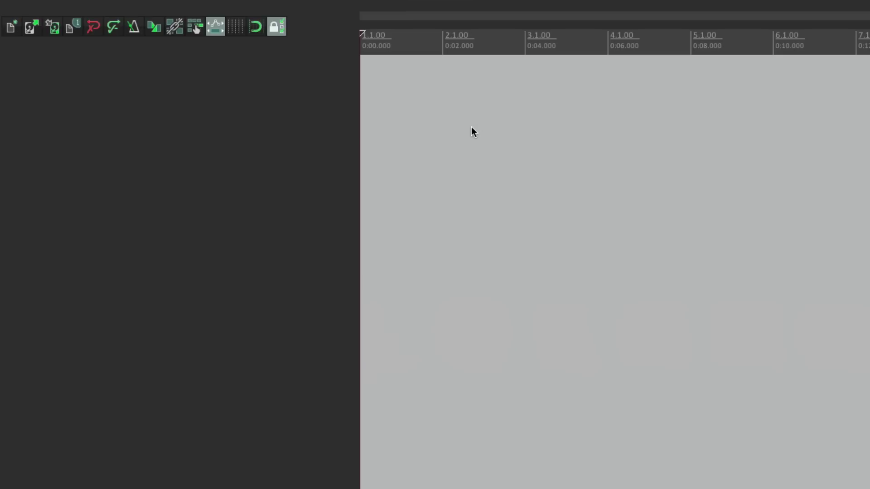
Add a record-armed track and record one short take near the start of the timeline.
double_click(262, 173)
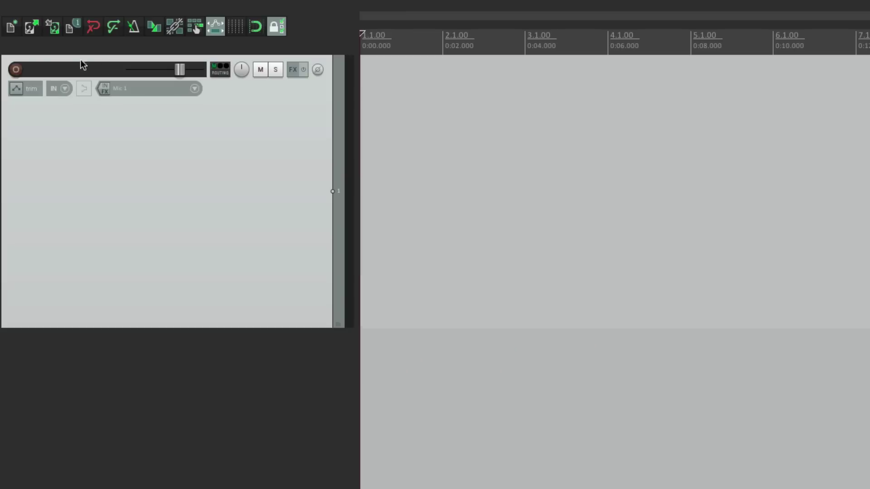
left_click(15, 69)
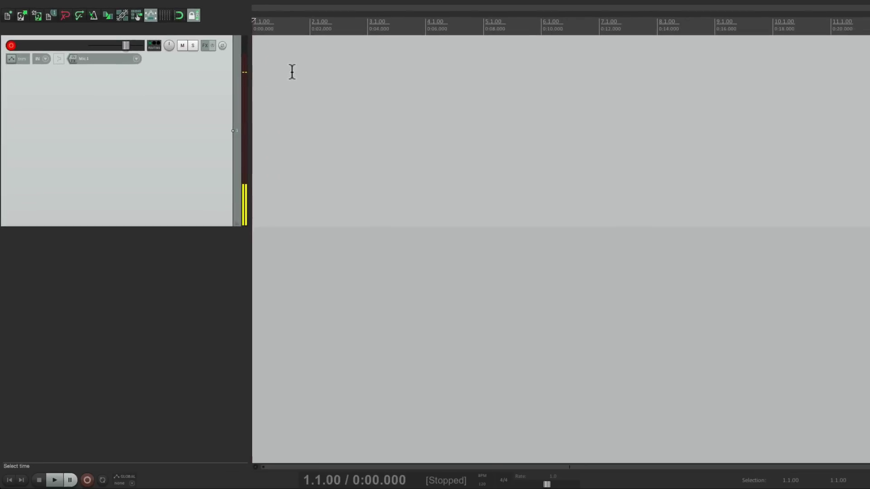
left_click(87, 480)
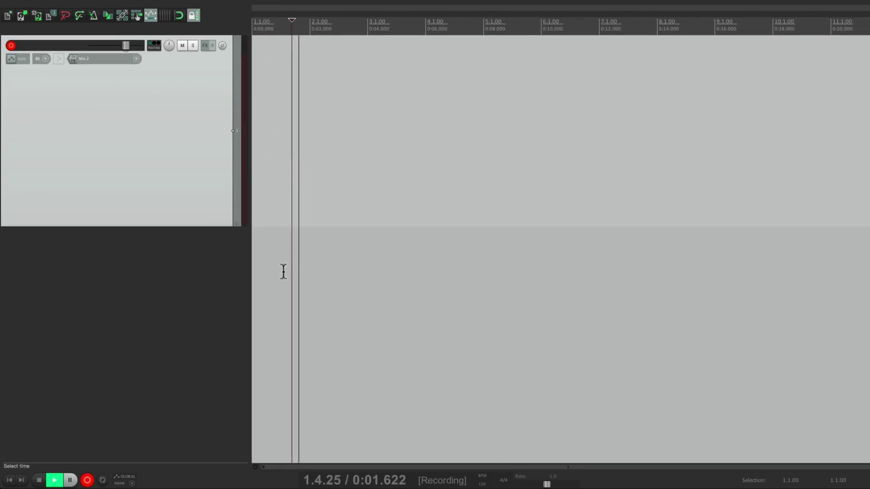
key("space")
Record two more short takes on the same track, starting at 0:05.259 and 0:07.626.
left_click(403, 119)
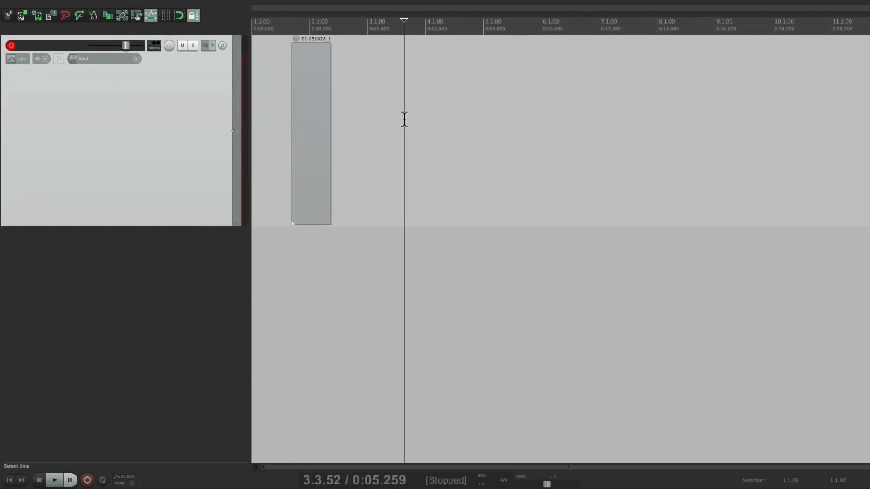
left_click(87, 481)
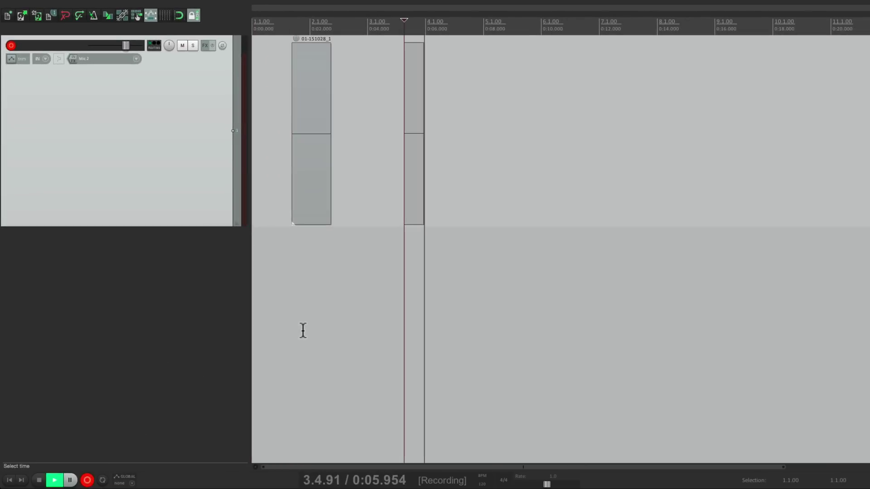
key("space")
left_click(472, 143)
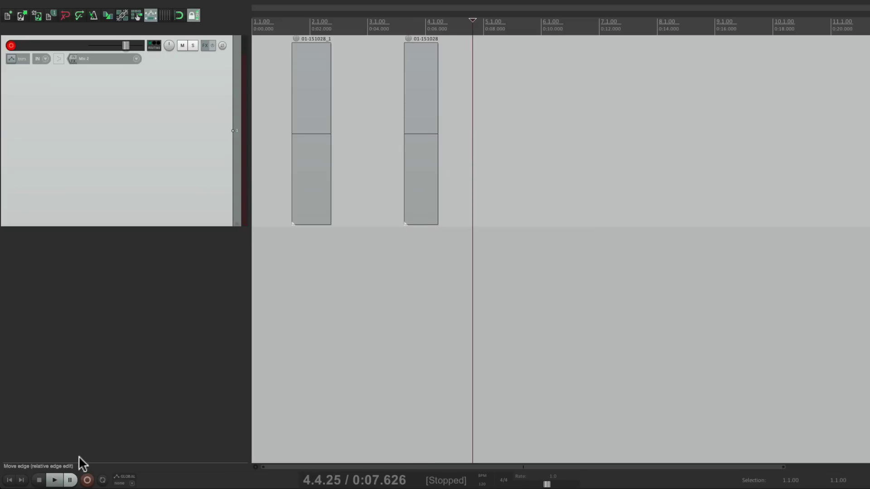
left_click(87, 481)
key("space")
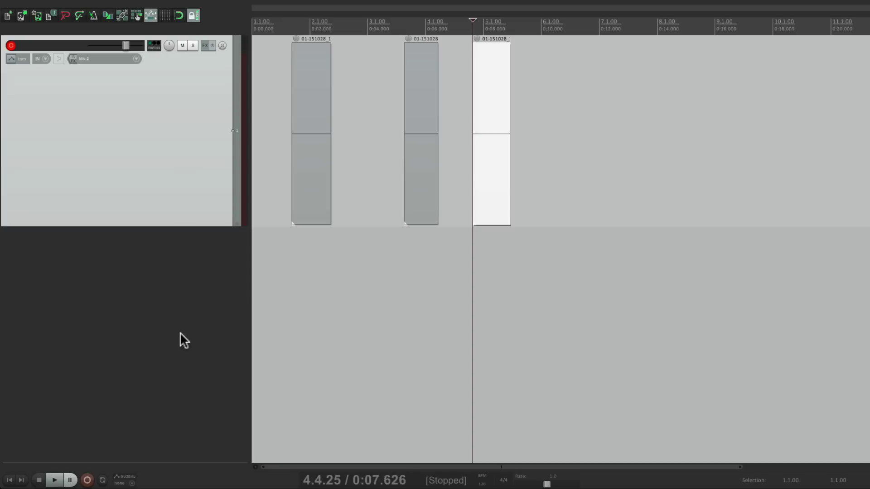
left_click(364, 117)
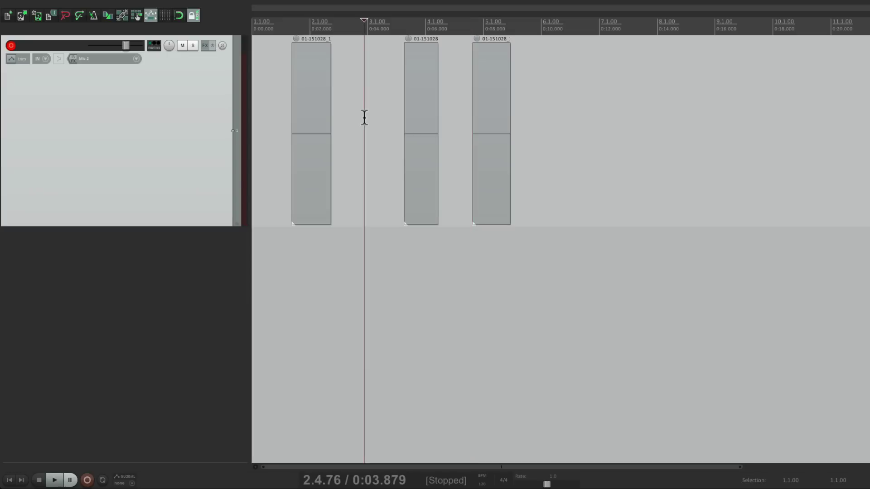
Switch to Finder and examine the recorded WAV files stored beside the New Song project on Hard Drive - Audio.
key("super+Tab")
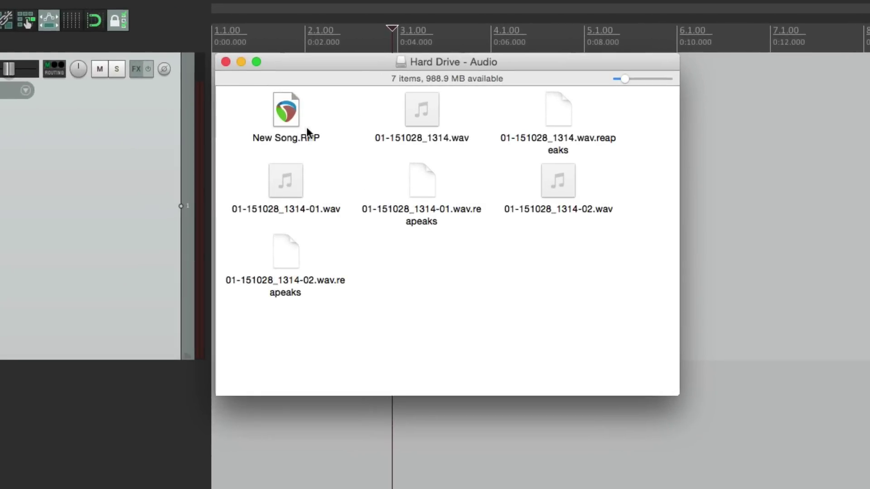
left_click(281, 184)
left_click(415, 107)
left_click(555, 175)
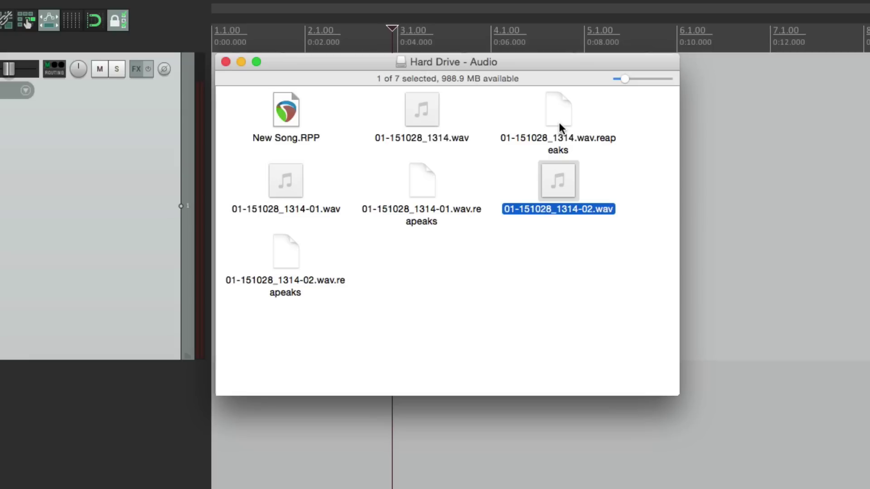
Delete all project and audio files from the Hard Drive - Audio volume.
left_click(531, 332)
key("super+a")
key("super+BackSpace")
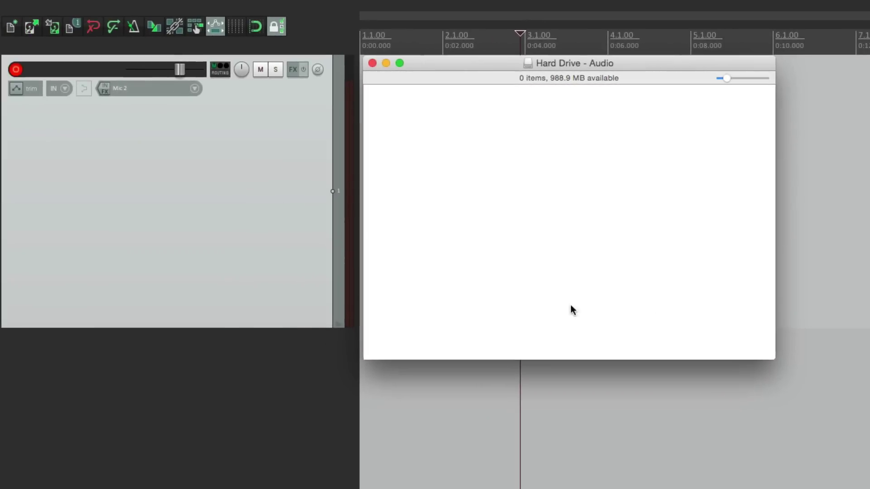
Return to REAPER and create a new project saved as New Song on Hard Drive - Audio, with a subdirectory for the project.
left_click(237, 406)
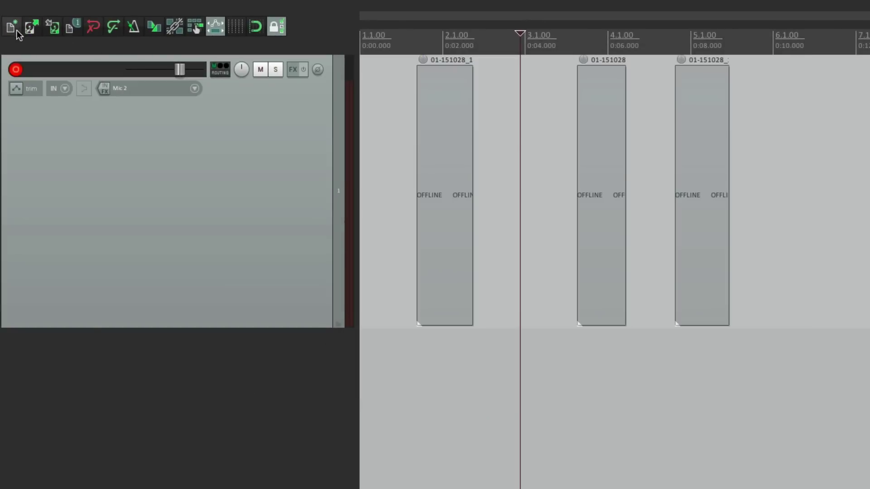
key("super+s")
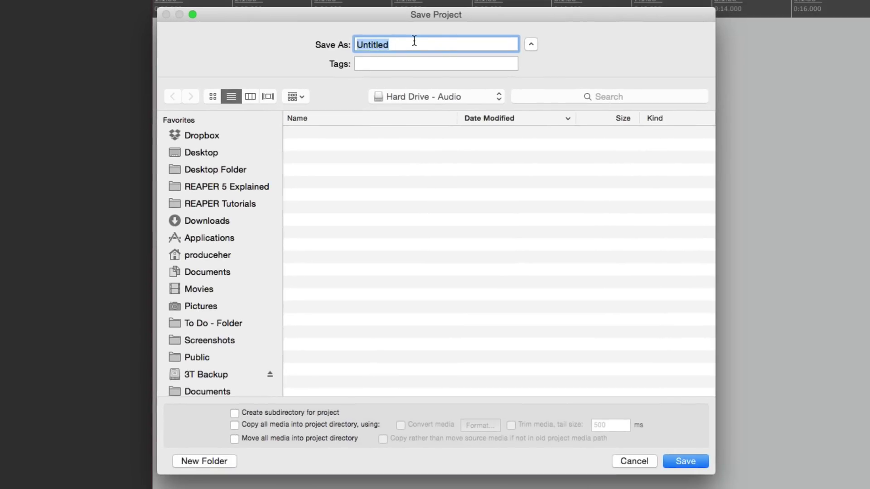
type("New Song")
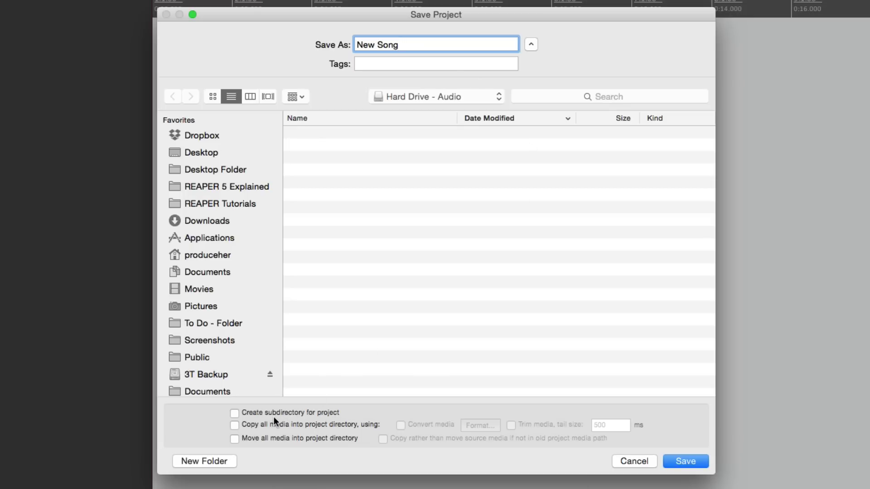
left_click(234, 413)
left_click(686, 463)
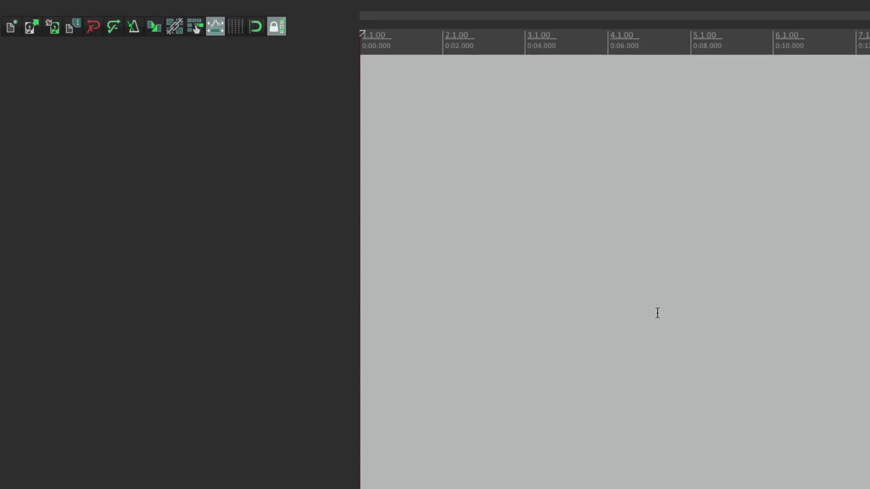
Switch to Finder and inspect the contents of the New Song folder on Hard Drive - Audio.
key("super+Tab")
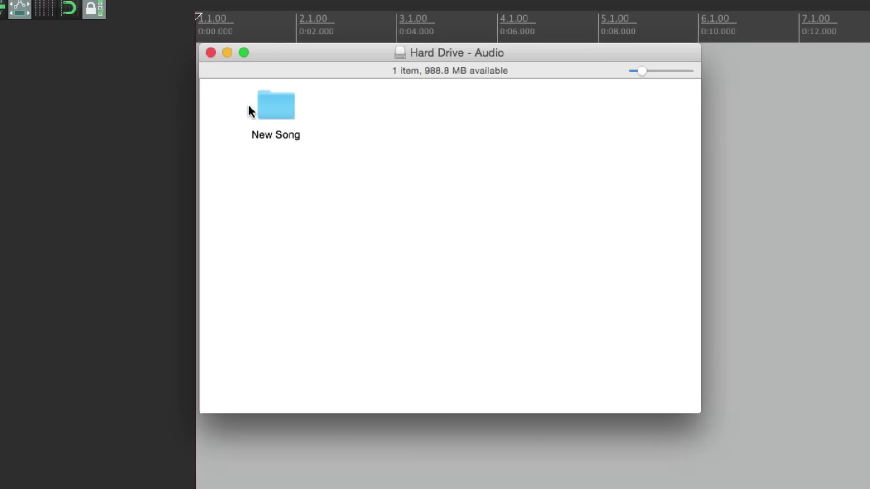
double_click(268, 110)
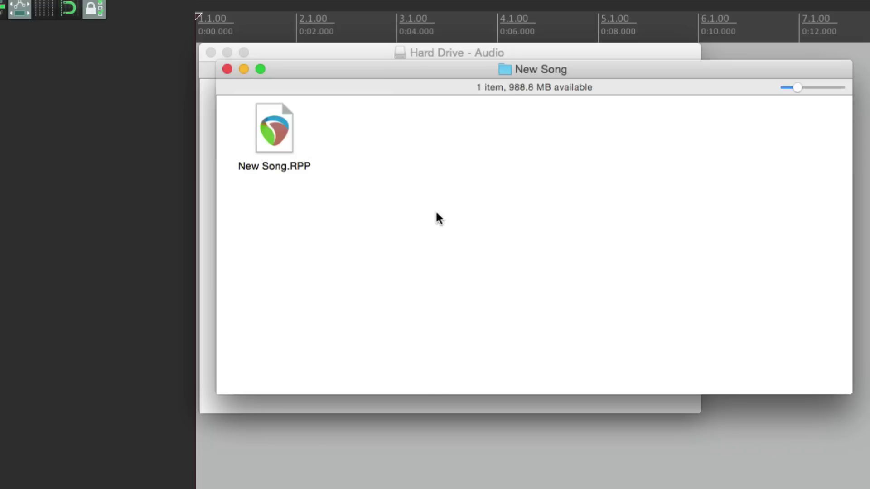
left_click(227, 69)
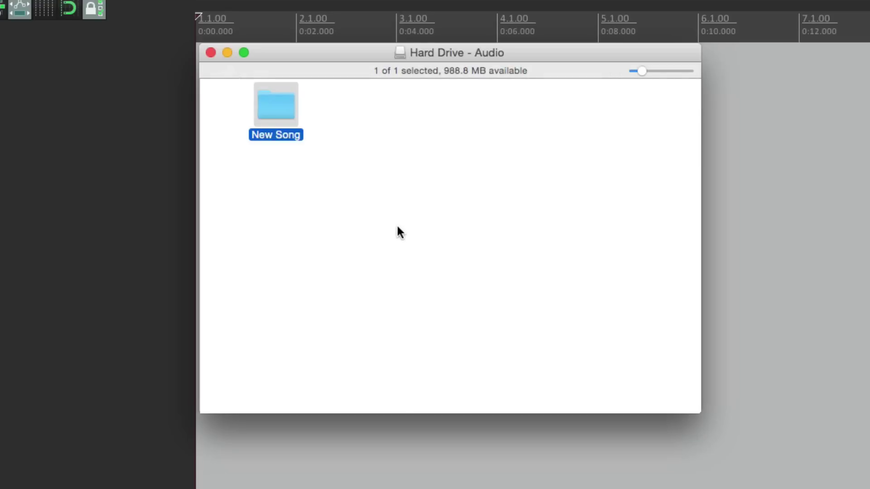
Return to REAPER and record a short take between bars 1 and 2 on a new record-armed track.
left_click(97, 258)
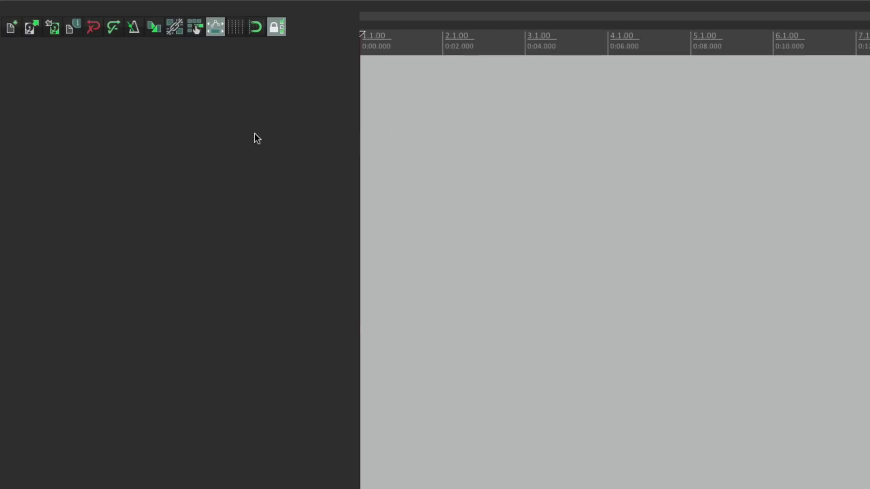
double_click(254, 133)
left_click(21, 74)
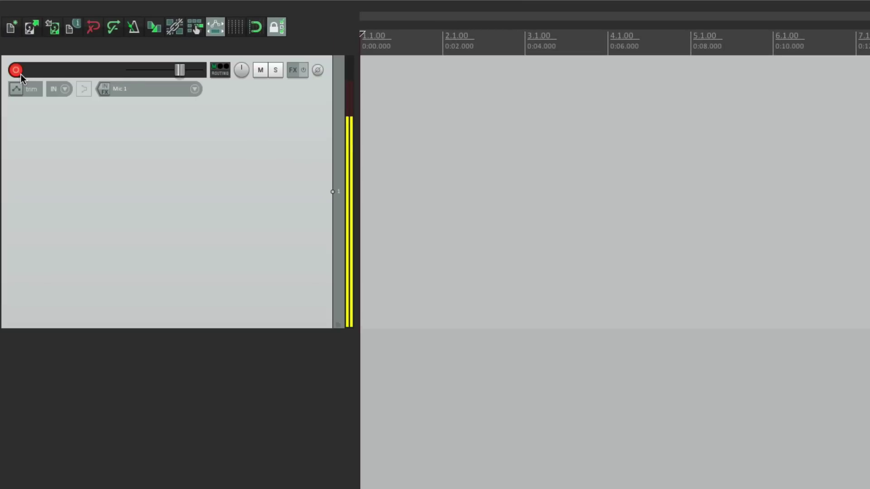
left_click(409, 110)
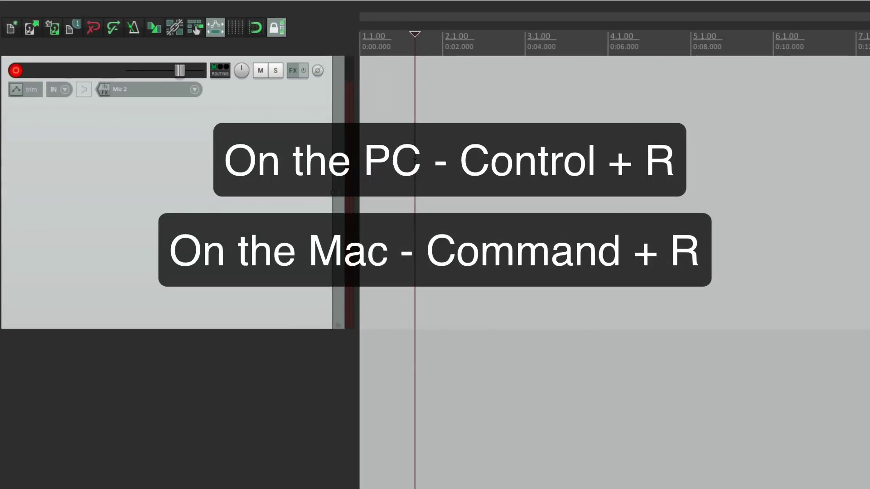
key("ctrl+r")
key("ctrl+r")
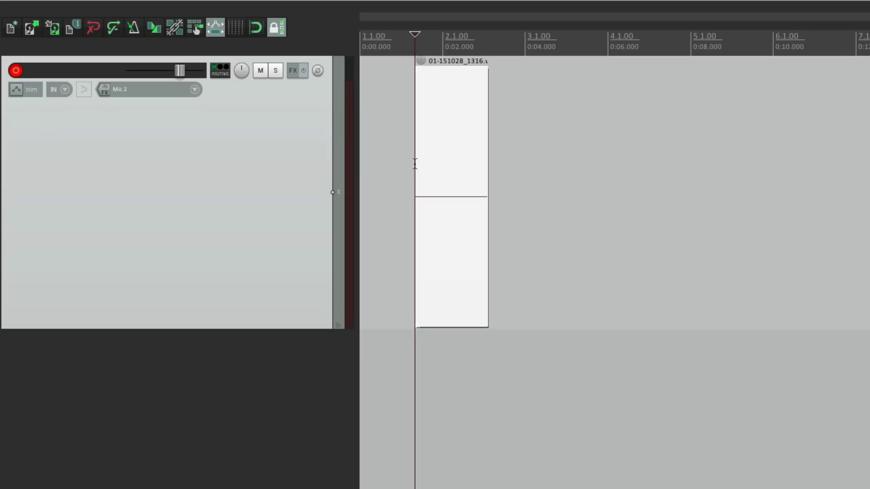
Record two more short takes on the track, starting just after bar 3 and about midway through bar 4.
left_click(543, 132)
key("ctrl+r")
key("ctrl+r")
left_click(648, 144)
key("ctrl+r")
key("ctrl+r")
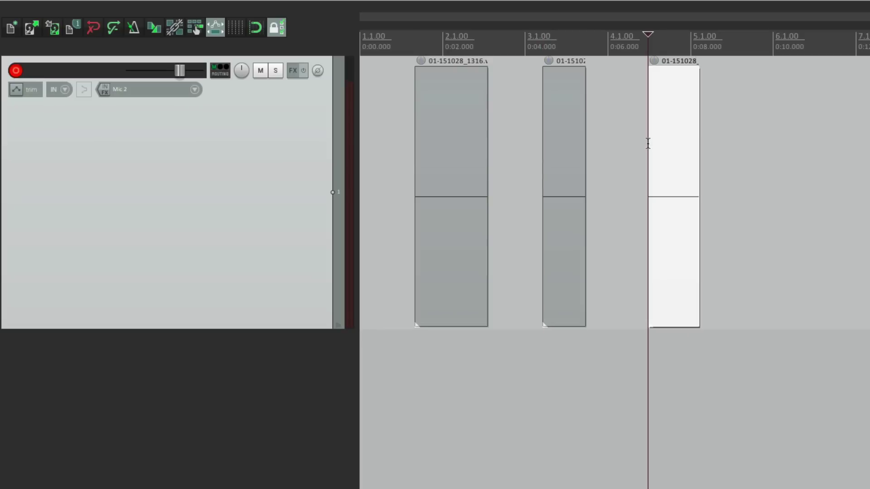
Switch to Finder, inspect the files in the New Song folder on Hard Drive - Audio and move that folder to the trash.
left_click(623, 145)
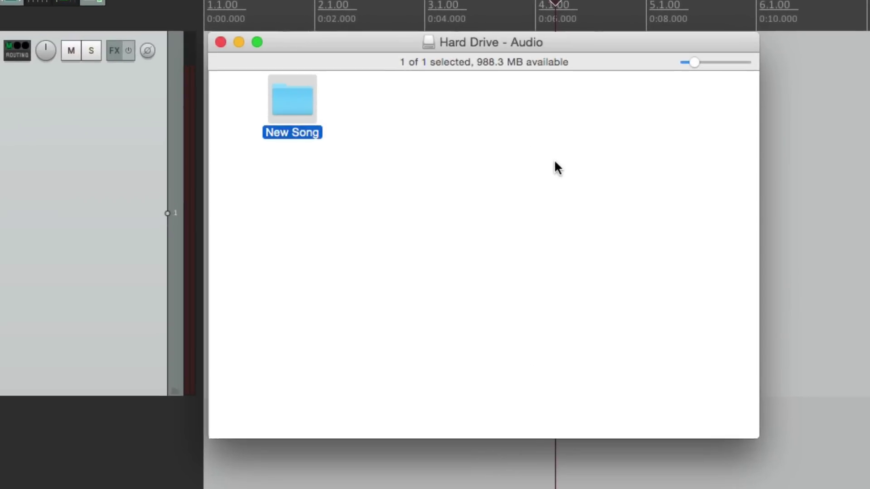
left_click(519, 192)
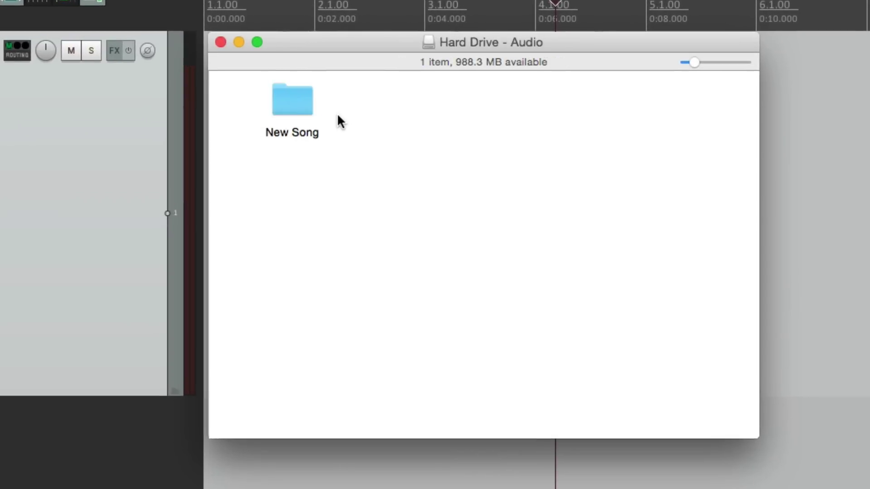
double_click(277, 106)
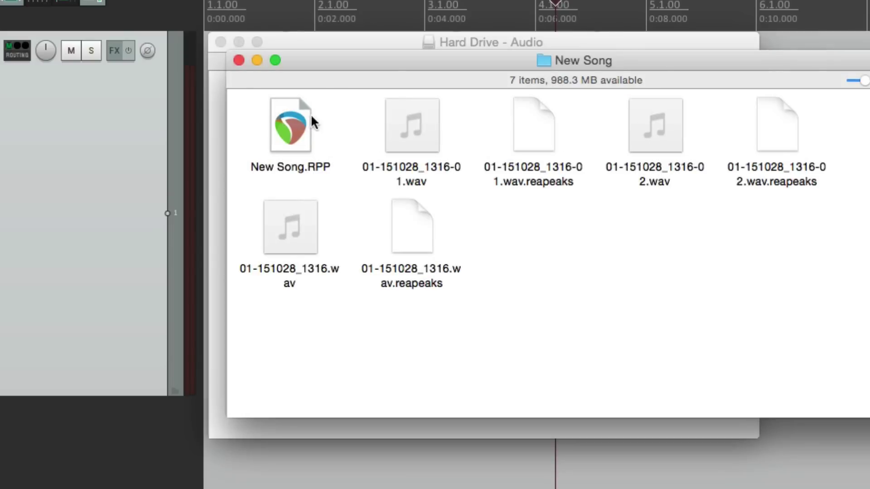
left_click(301, 127)
left_click(239, 60)
key("super+BackSpace")
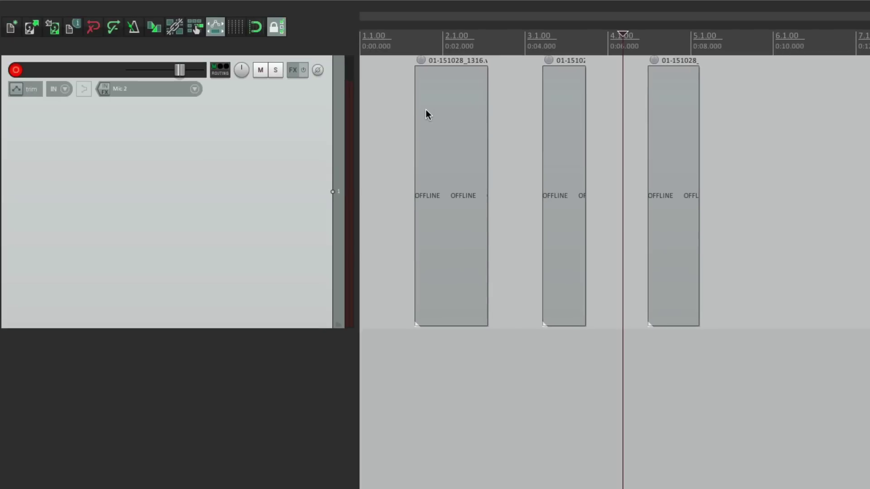
Return to REAPER and enable Open properties on new project in the Project preferences.
key("super+comma")
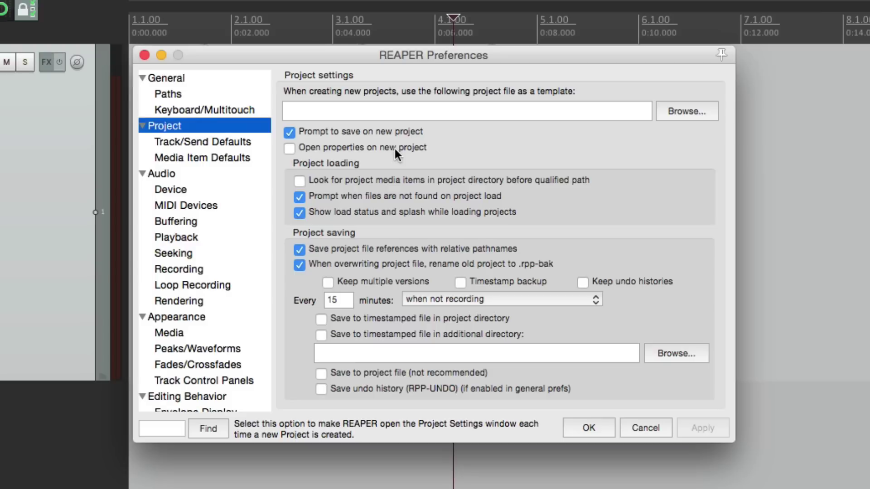
left_click(290, 149)
left_click(588, 428)
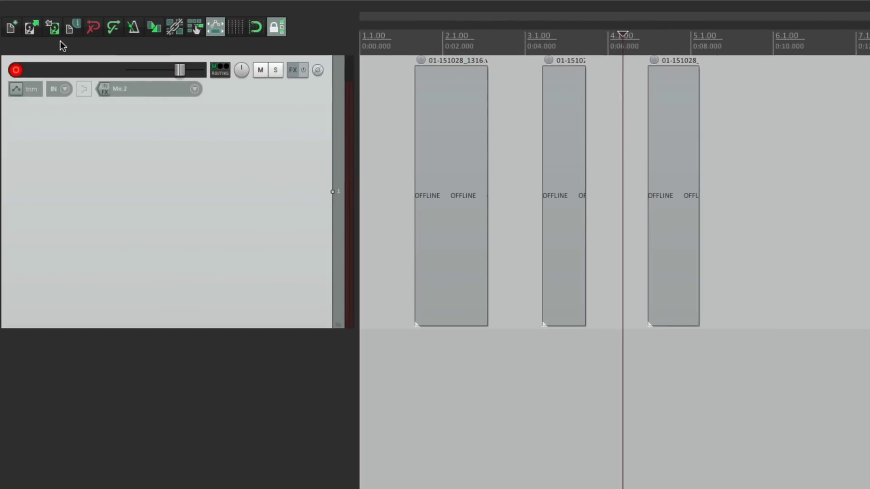
Create a new project saved as New Song on Hard Drive - Audio, with a subdirectory for the project.
left_click(16, 27)
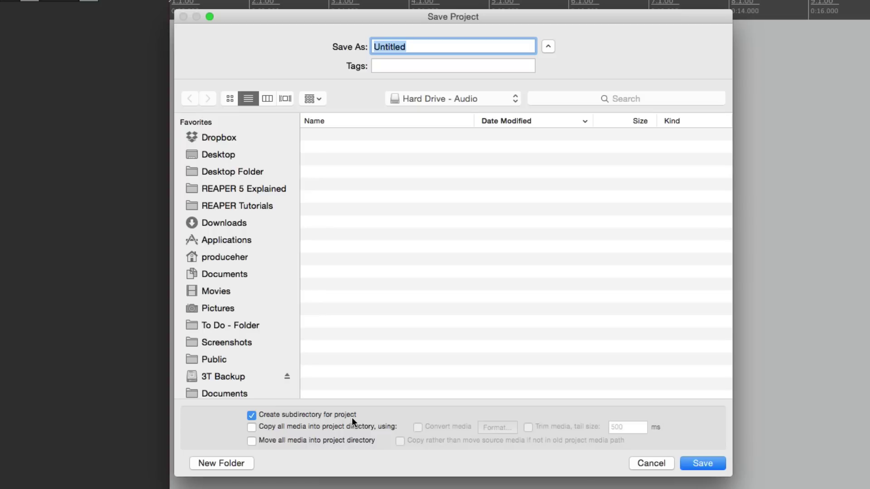
type("New Song")
key("Return")
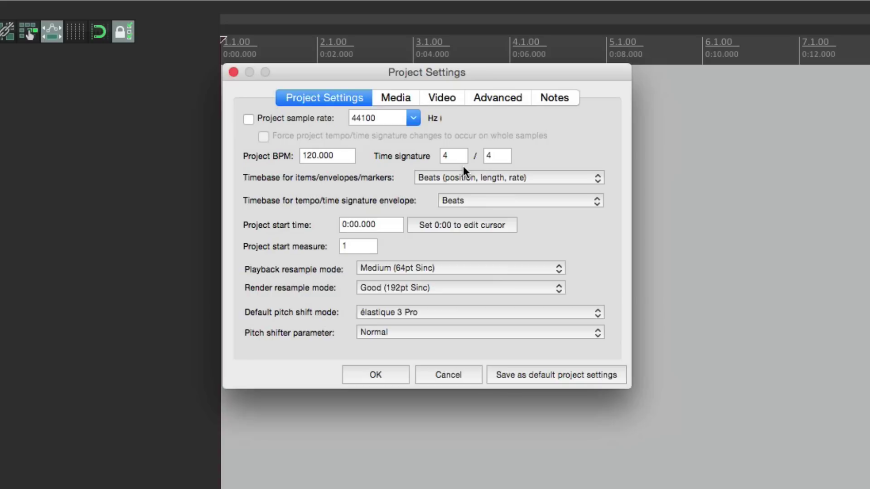
Set the project's path for saving media files to Audio Files and accept the project settings.
left_click(409, 101)
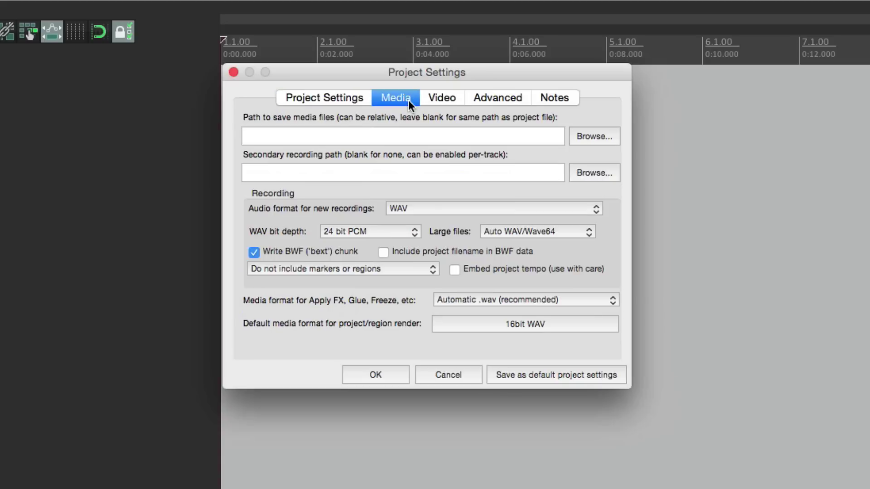
left_click(451, 134)
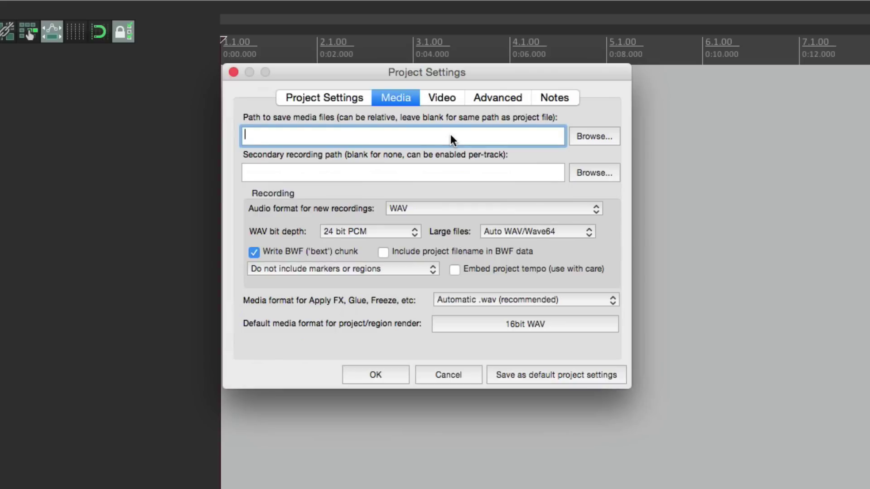
type("Audio Files")
left_click(389, 375)
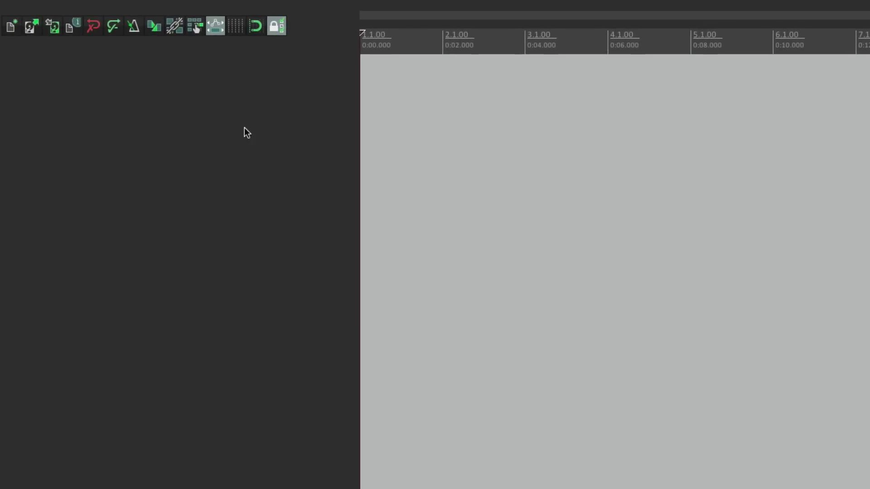
Add a track, arm it for recording and record a short take starting about two-thirds through bar 1.
double_click(222, 179)
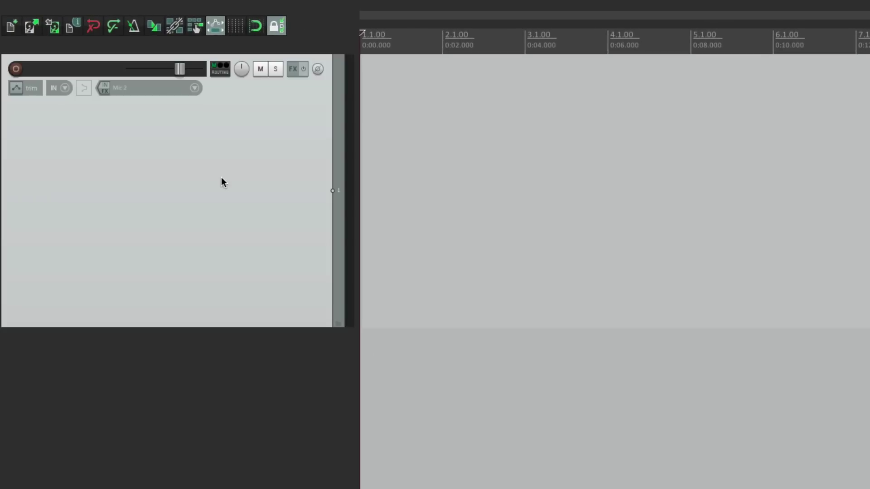
left_click(16, 70)
left_click(416, 130)
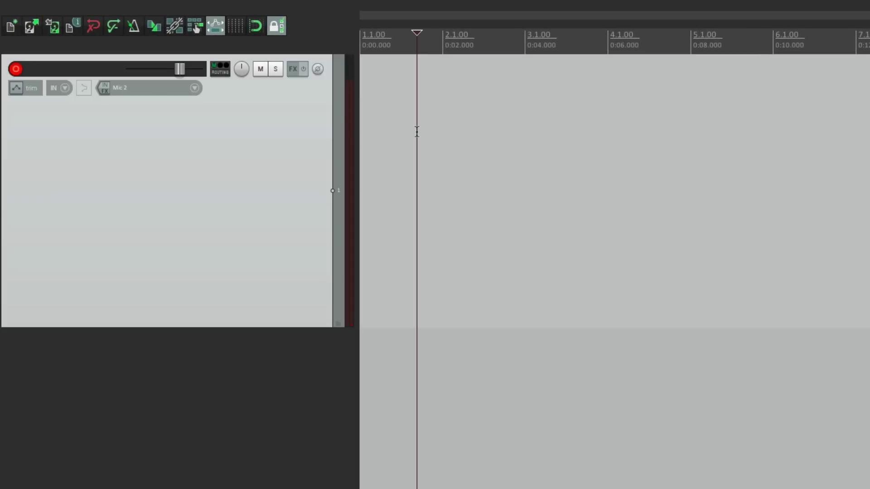
key("ctrl+r")
key("ctrl+r")
Record two more short takes on the track, starting just after bar 3 begins and about two-thirds through bar 4.
left_click(531, 125)
key("ctrl+r")
key("ctrl+r")
left_click(662, 126)
key("ctrl+r")
key("ctrl+r")
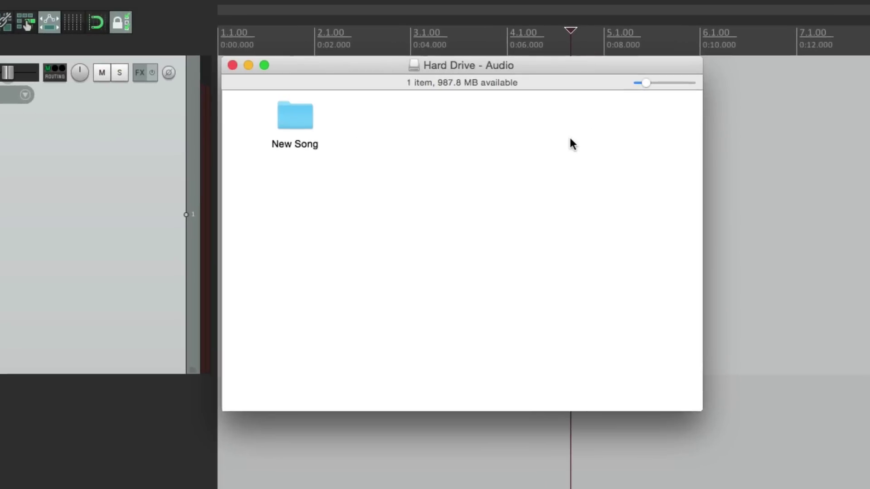
Switch to Finder and inspect the New Song folder and the recordings in its Audio Files subfolder.
double_click(299, 118)
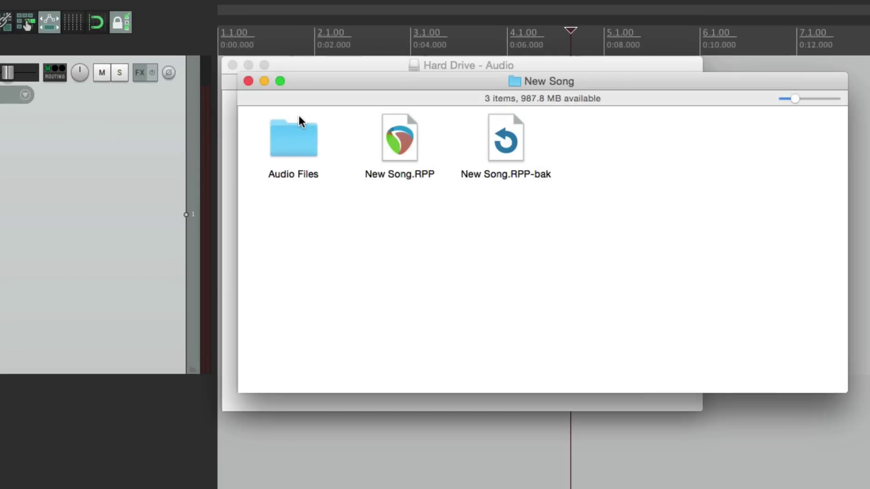
left_click(410, 138)
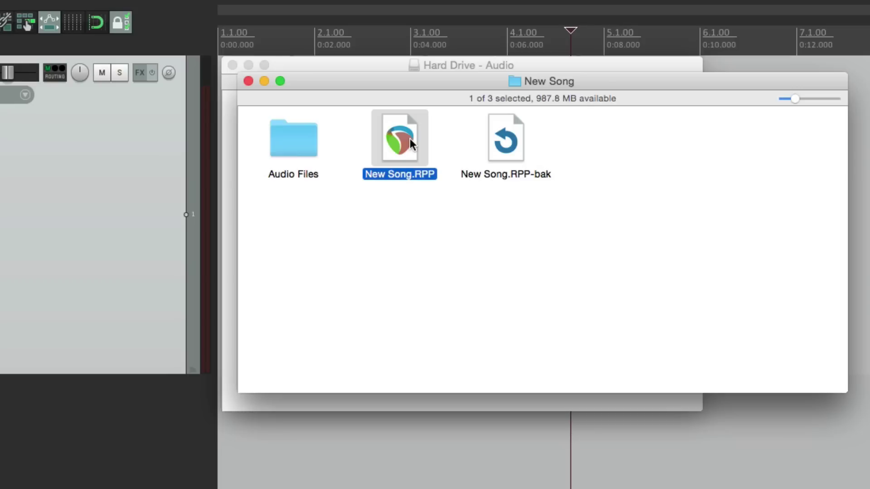
double_click(303, 151)
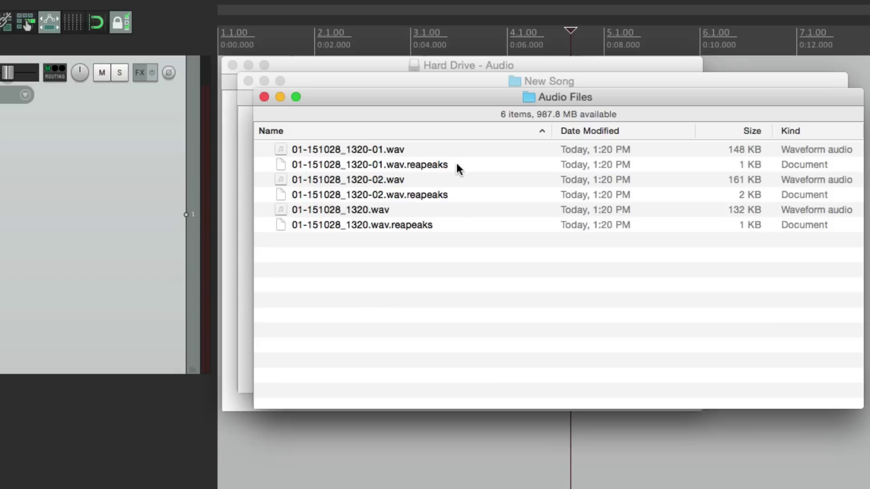
left_click(445, 132)
left_click(445, 132)
left_click(587, 130)
left_click(515, 131)
left_click(264, 98)
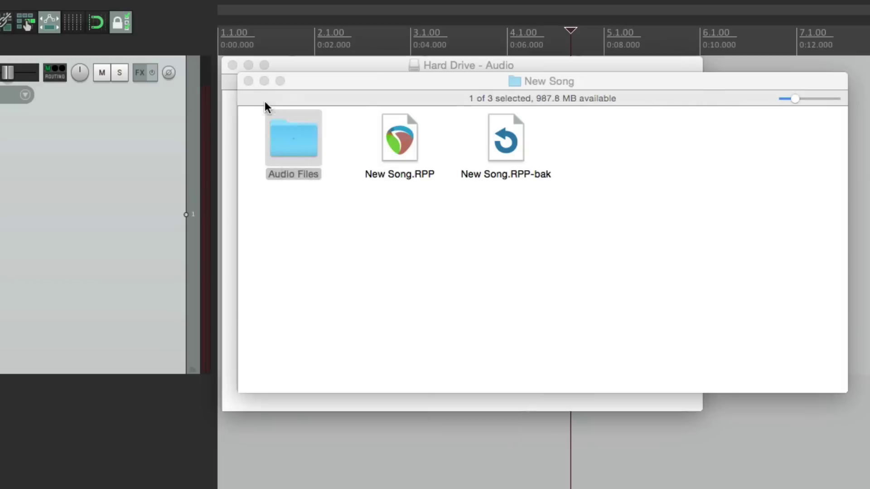
Review the Audio Files subfolder alongside the project file once more and return to REAPER.
left_click(365, 230)
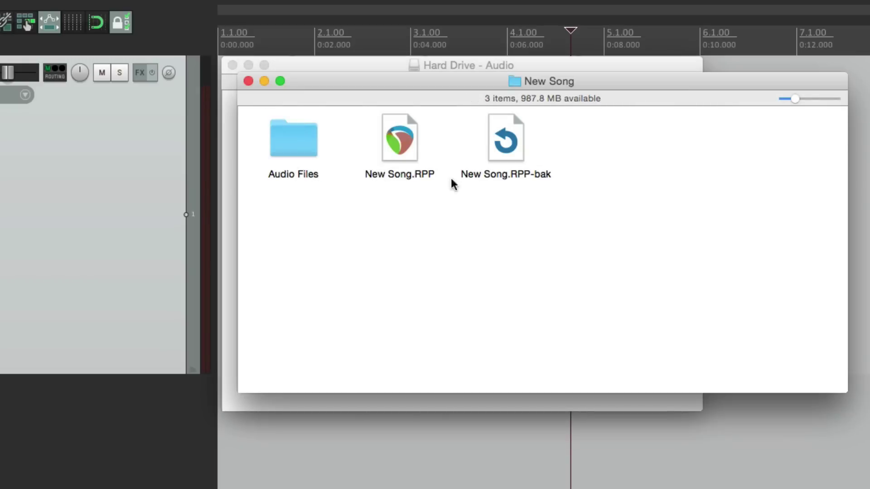
double_click(298, 152)
left_click(267, 97)
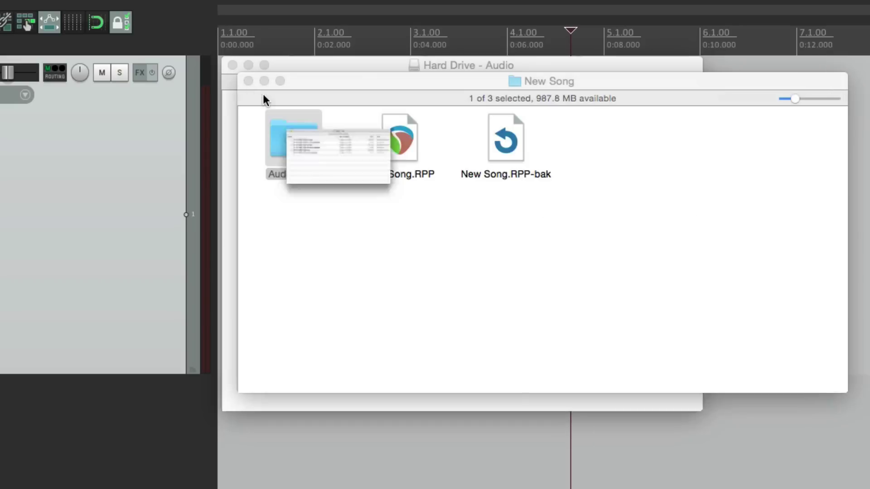
left_click(383, 247)
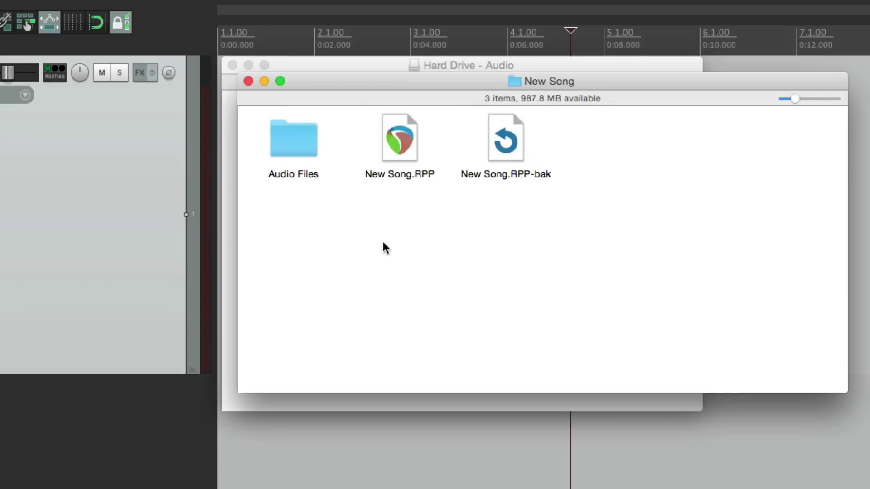
key("super+h")
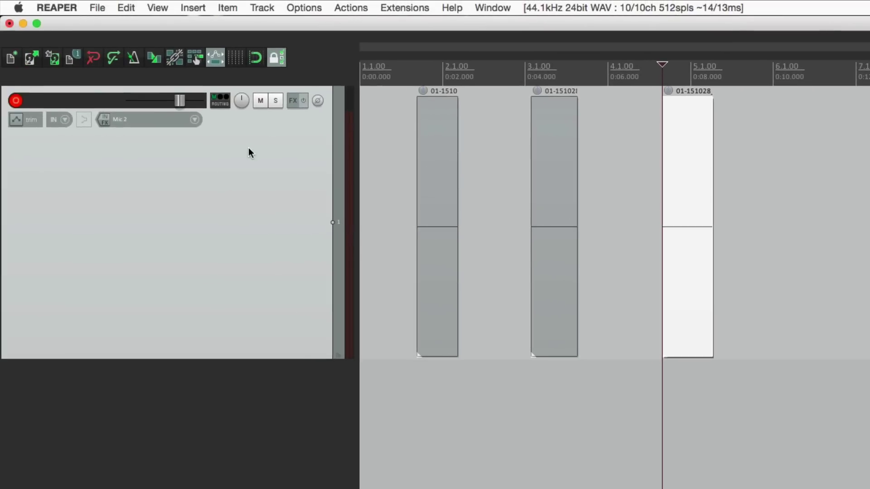
Open the project settings and examine the available audio formats and WAV bit depths for new recordings.
left_click(104, 8)
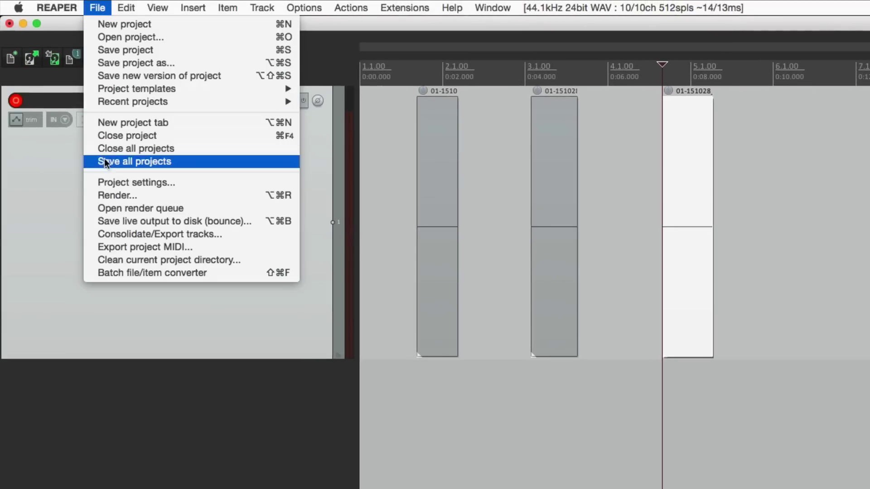
left_click(64, 187)
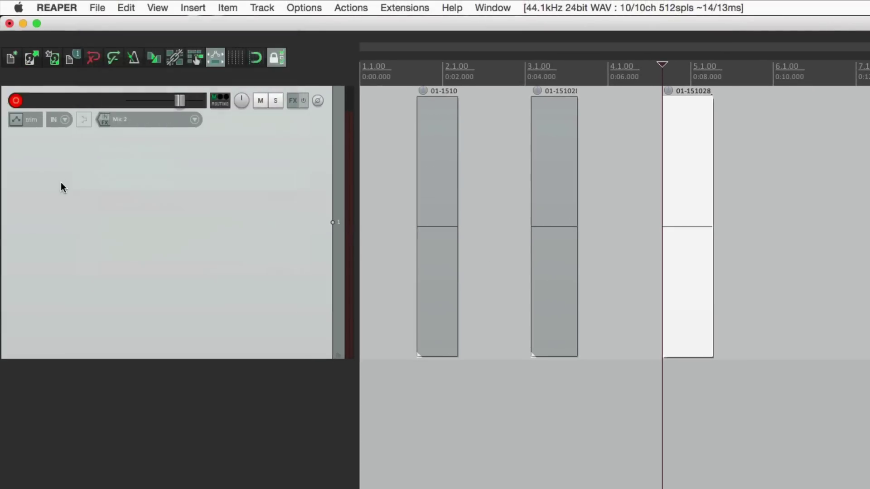
left_click(69, 61)
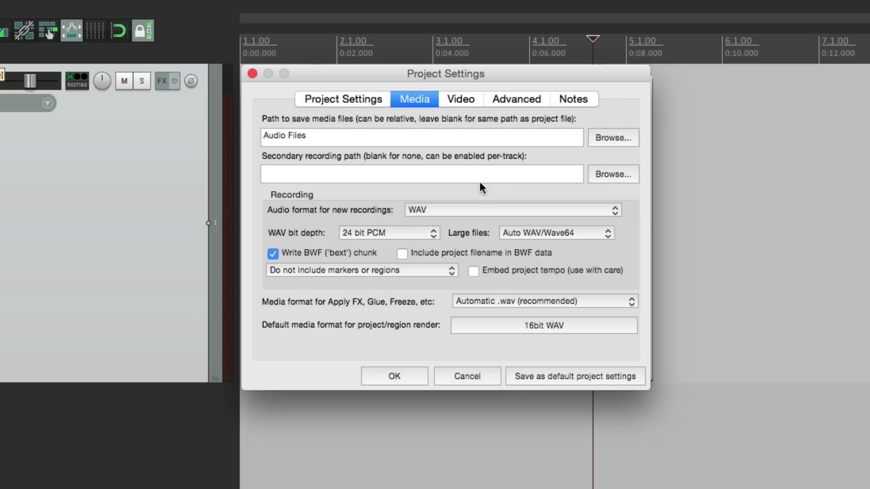
left_click(456, 211)
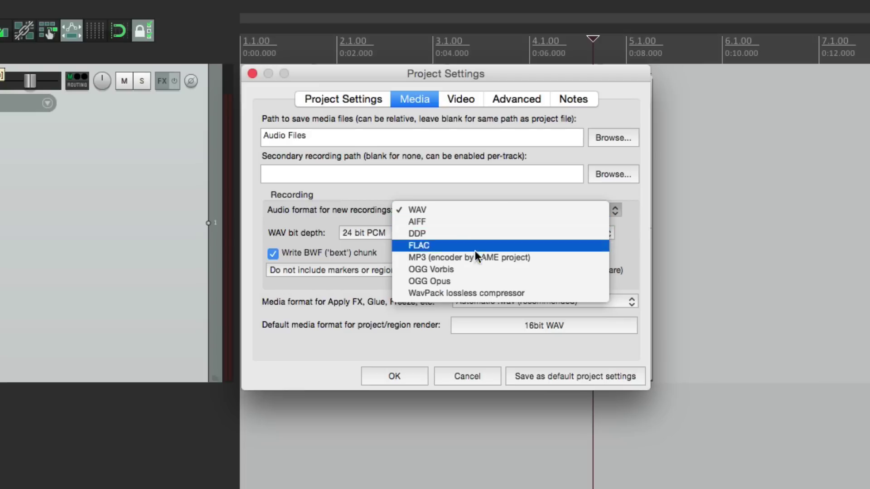
left_click(336, 222)
left_click(380, 233)
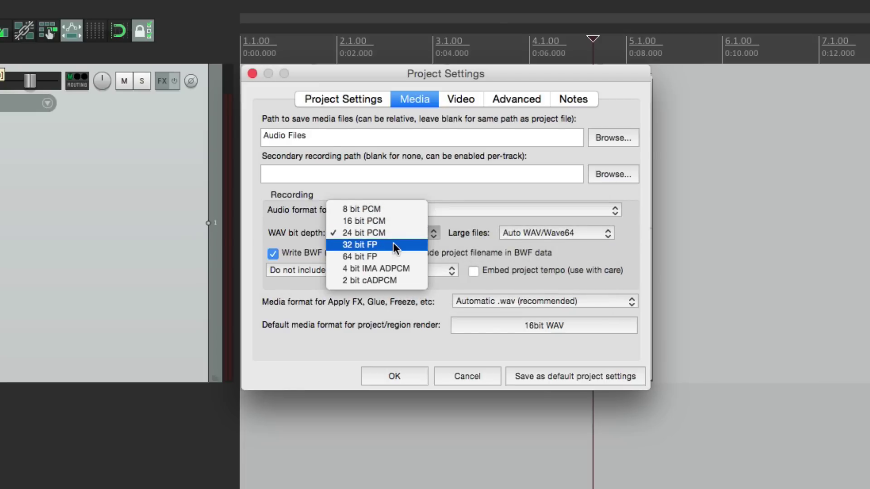
left_click(299, 209)
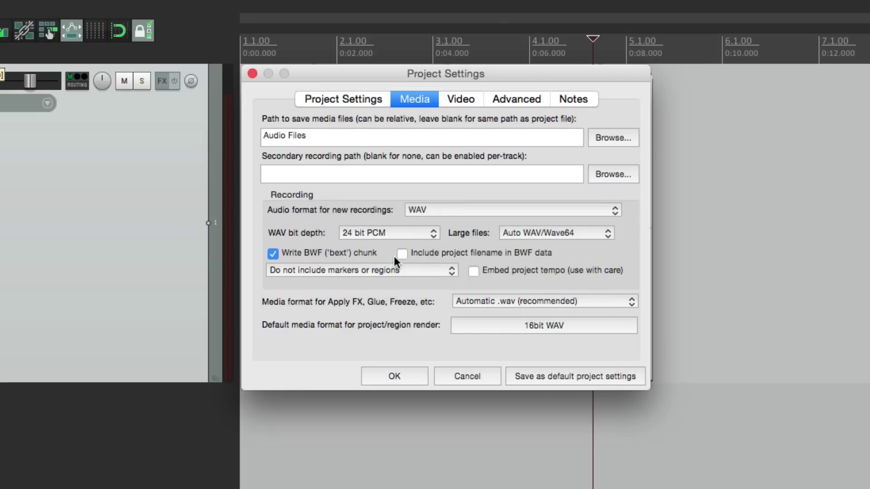
Review the general and media settings and save them, including the Audio Files media path, as the default project settings.
left_click(361, 102)
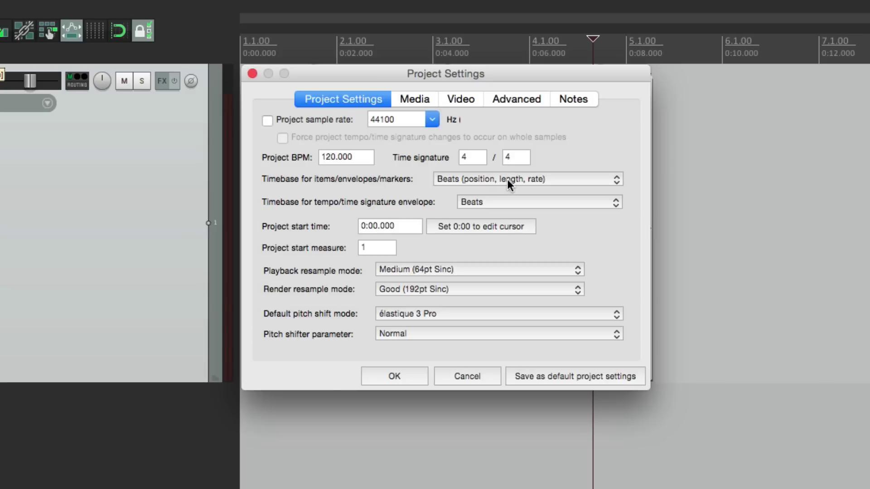
left_click(426, 101)
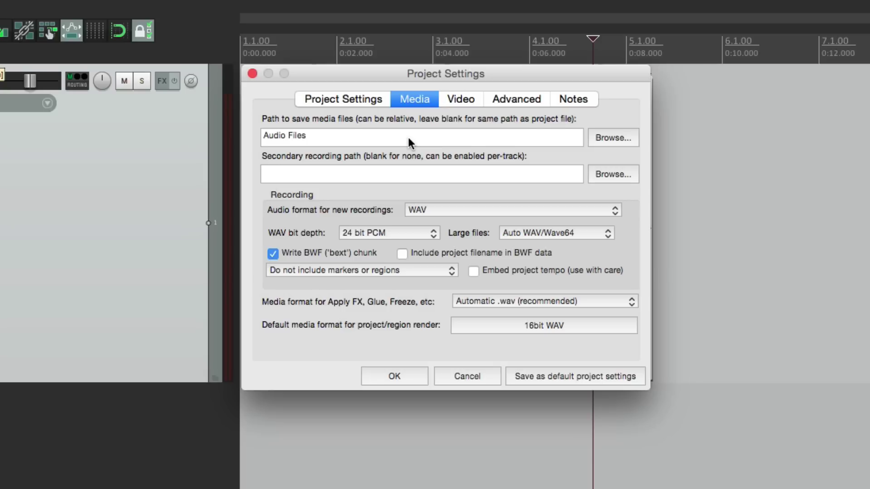
left_click(368, 137)
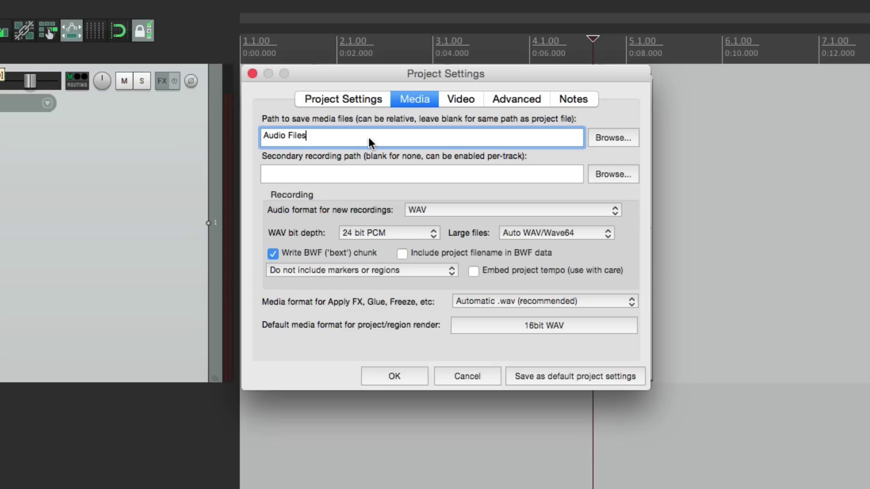
left_click(574, 381)
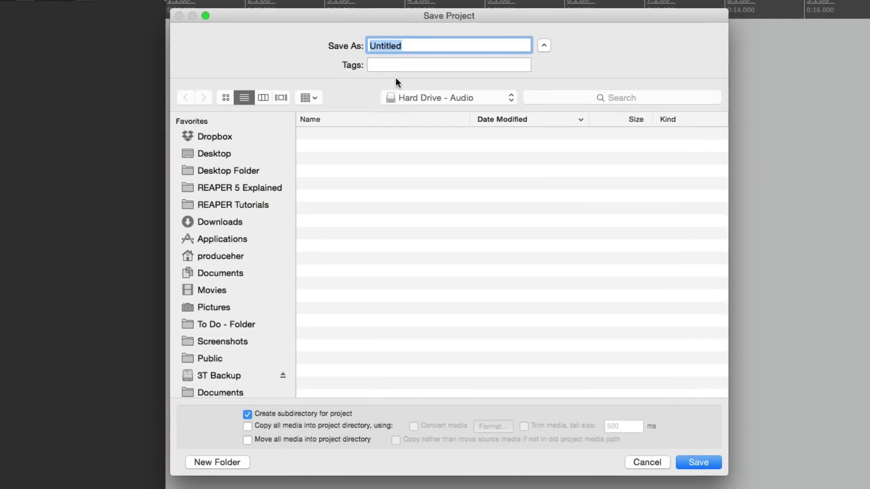
Save a new project as New Song in its own subdirectory on Hard Drive - Audio and check its general project settings.
type("New Song")
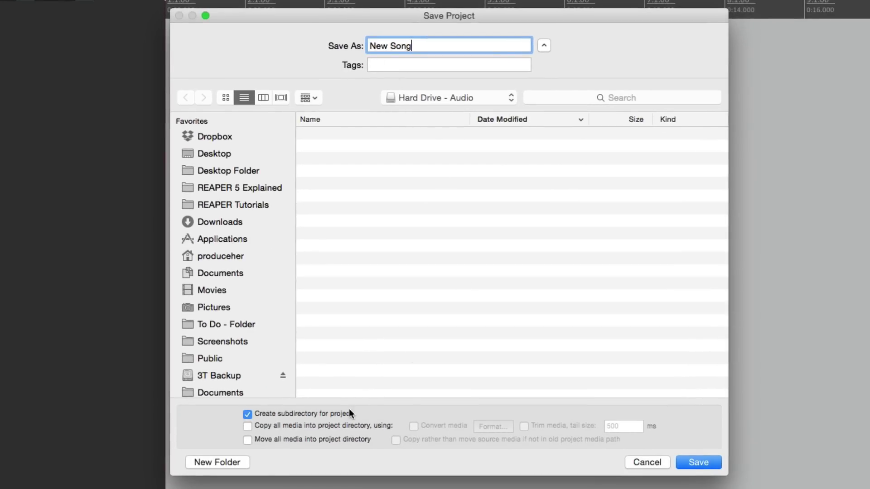
key("Return")
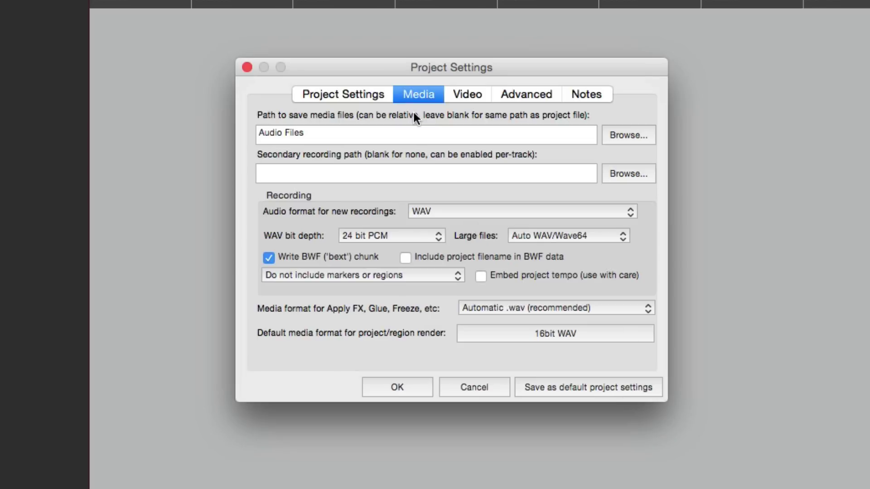
left_click(363, 88)
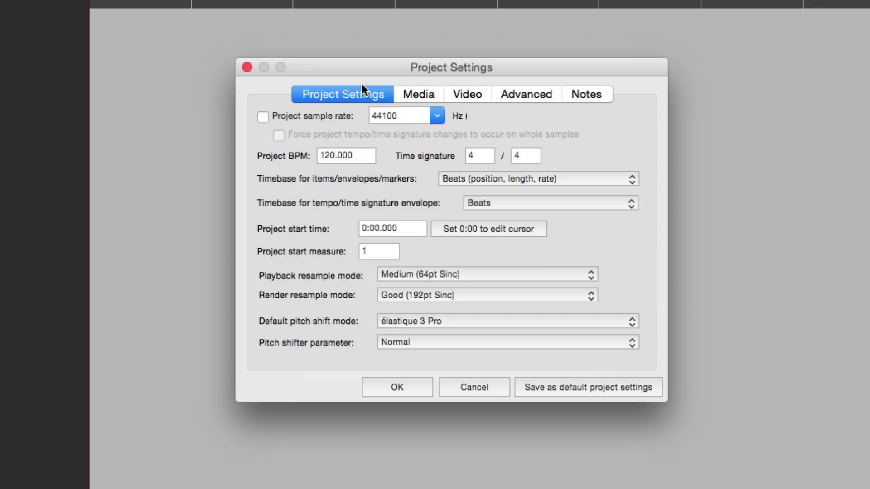
Set the project BPM to 130 and the time signature to 3/4, and accept the project settings.
double_click(353, 151)
type("130")
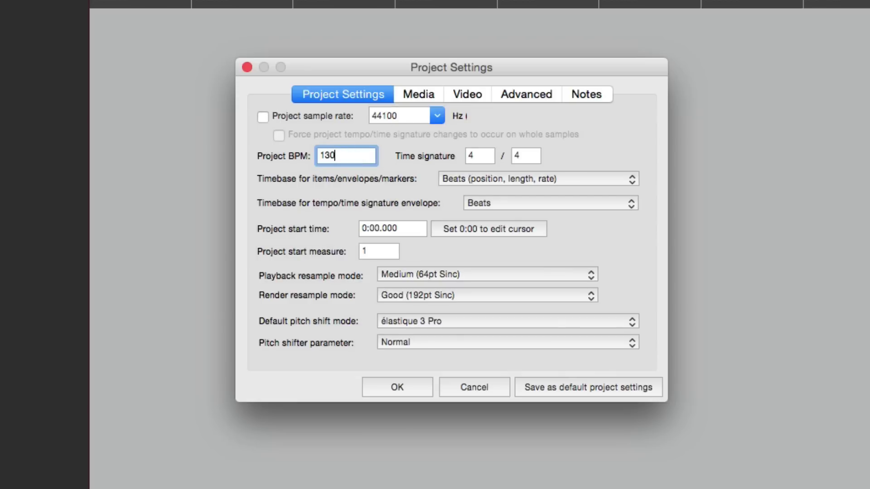
double_click(489, 156)
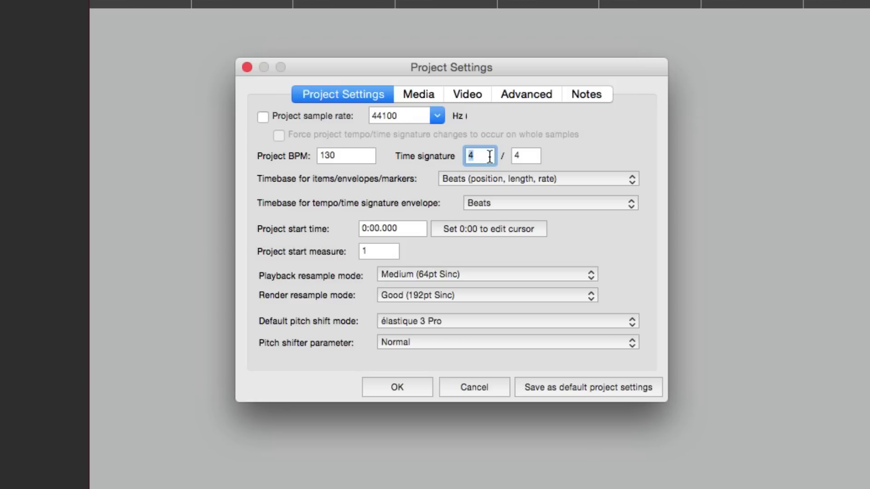
type("3")
left_click(414, 379)
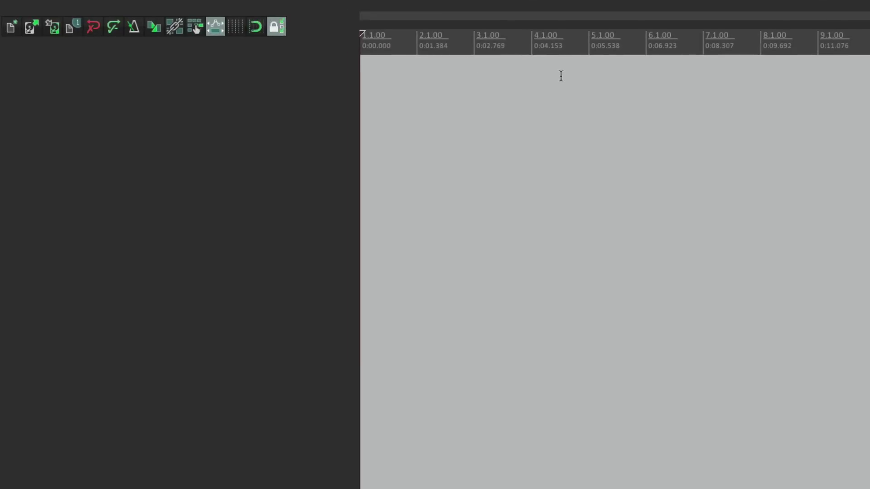
Turn off opening properties on new projects in the Project preferences and close the preferences.
key("super+comma")
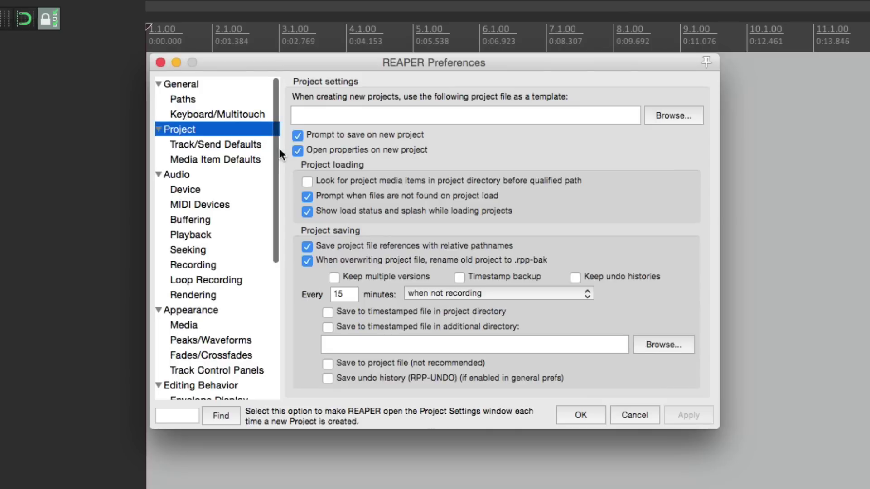
left_click(297, 150)
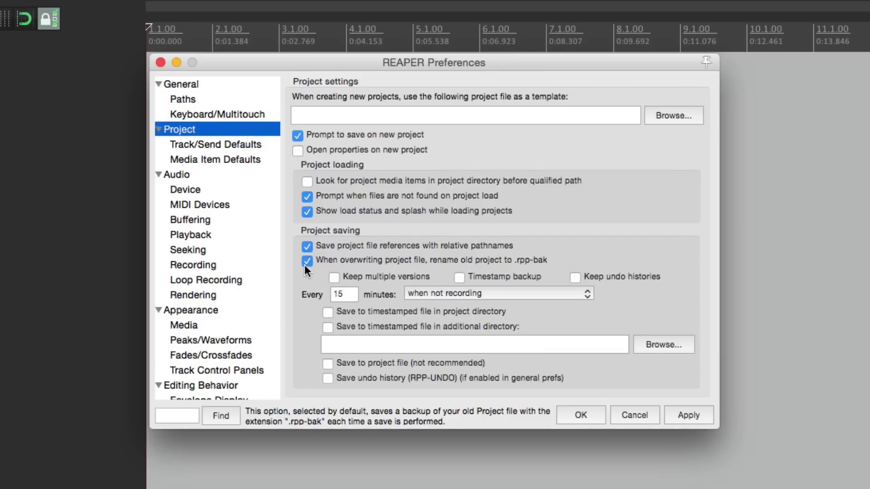
key("Escape")
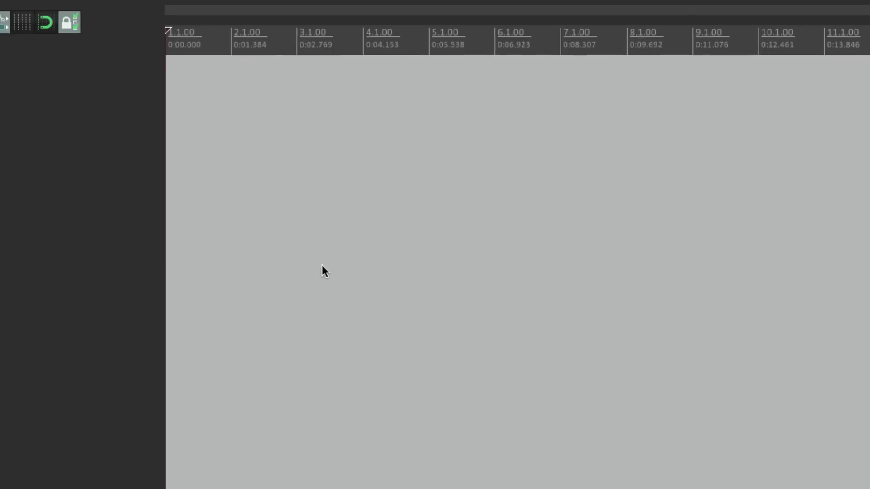
Save the project and compare New Song.RPP with New Song.RPP-bak in the New Song folder, listed by date modified.
left_click(96, 8)
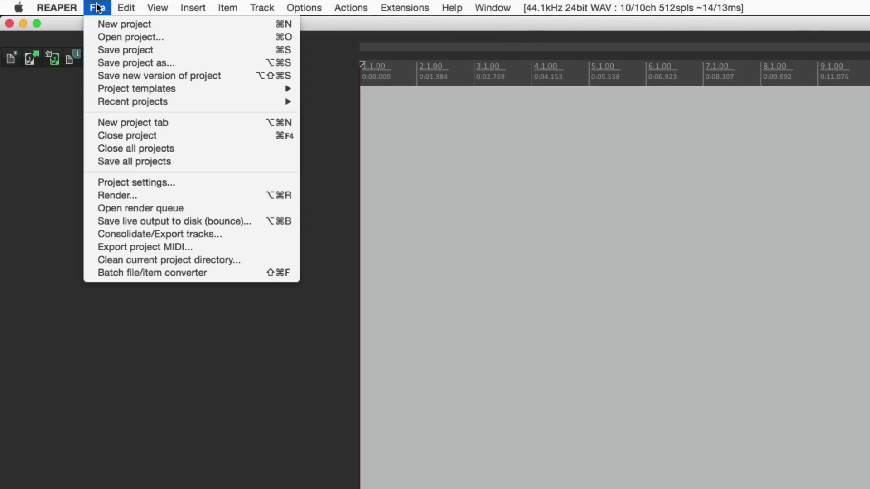
left_click(89, 51)
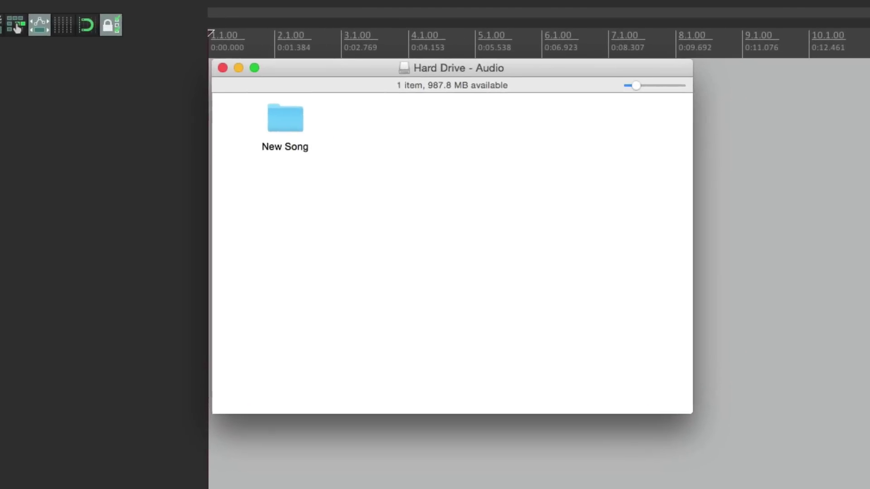
double_click(281, 126)
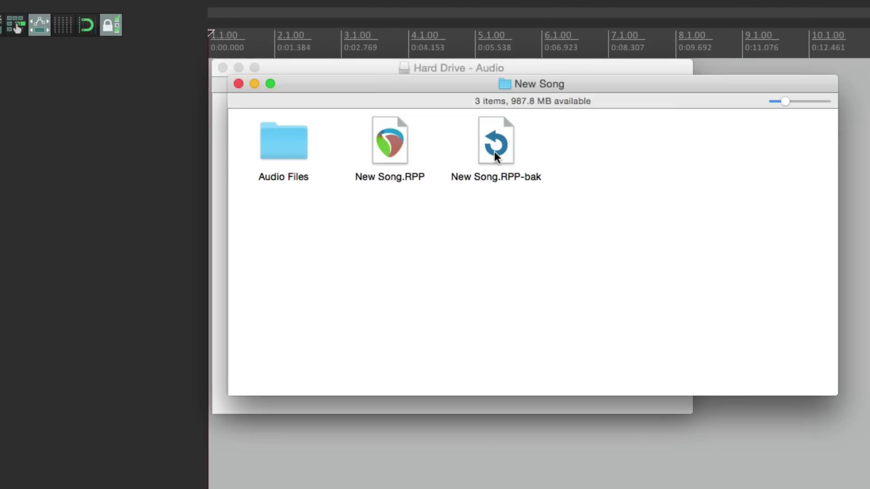
key("super+2")
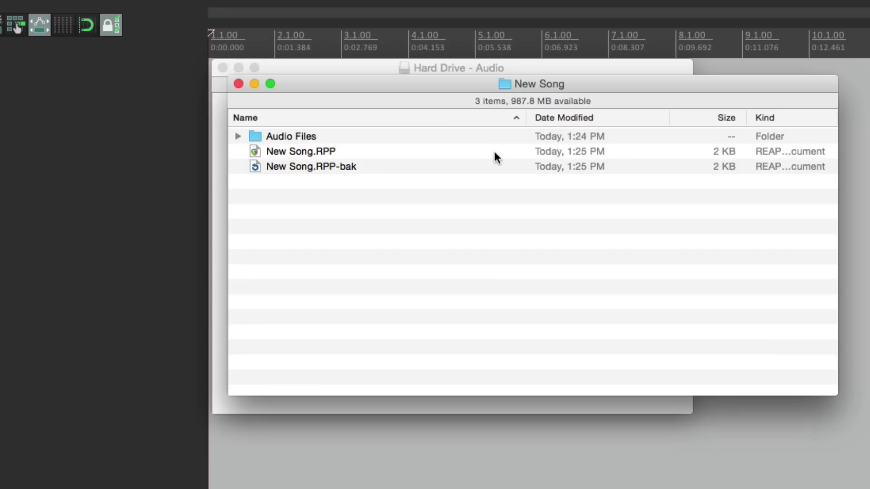
left_click(564, 117)
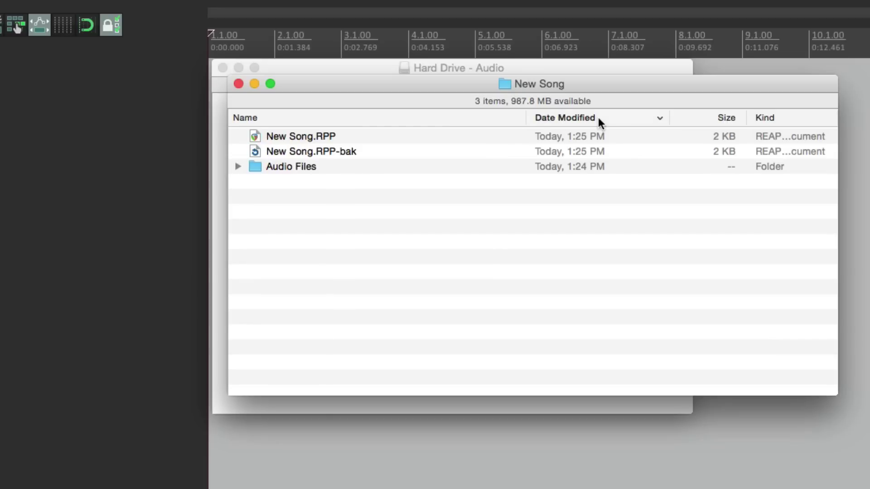
left_click(396, 137)
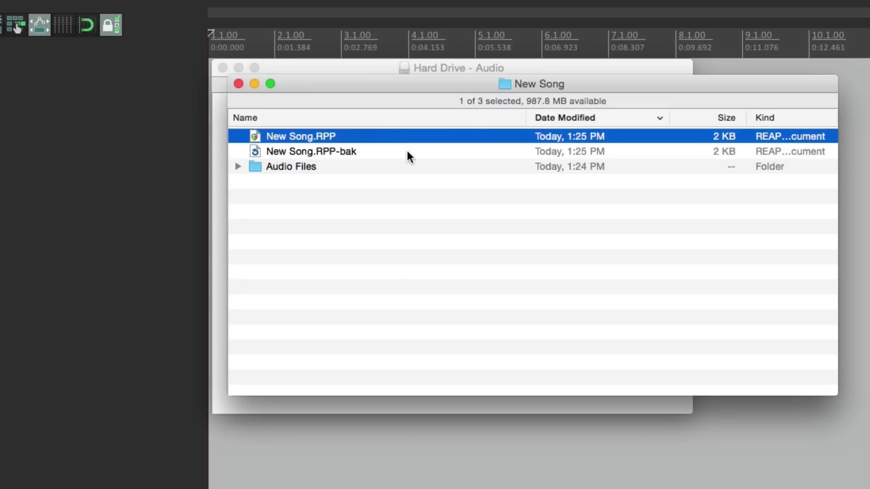
left_click(407, 151)
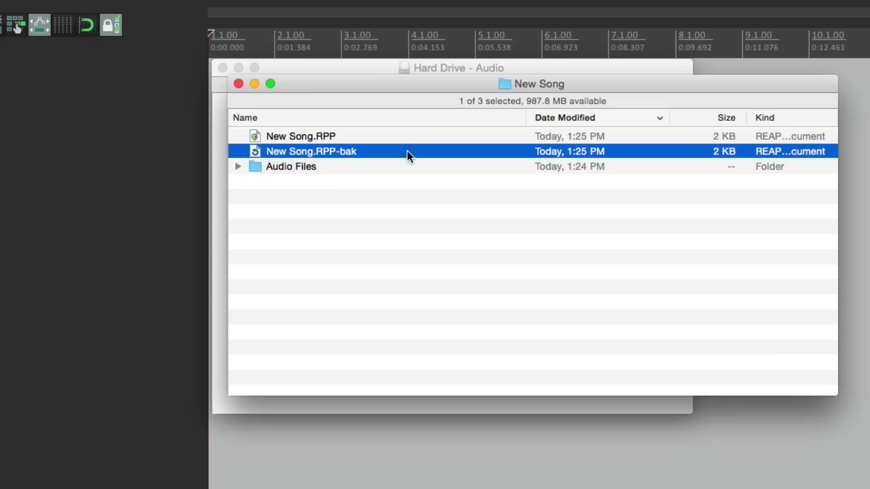
Save the project again and compare the modification times of New Song.RPP and its RPP-bak backup.
left_click(45, 176)
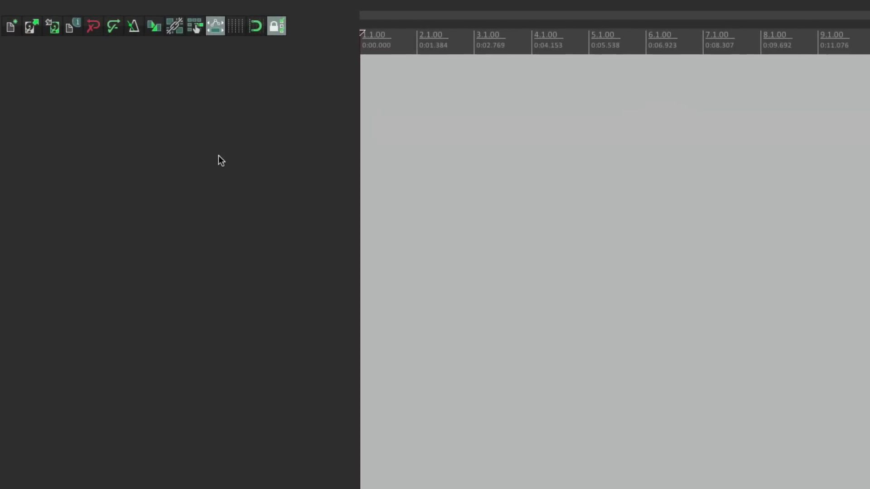
left_click(49, 27)
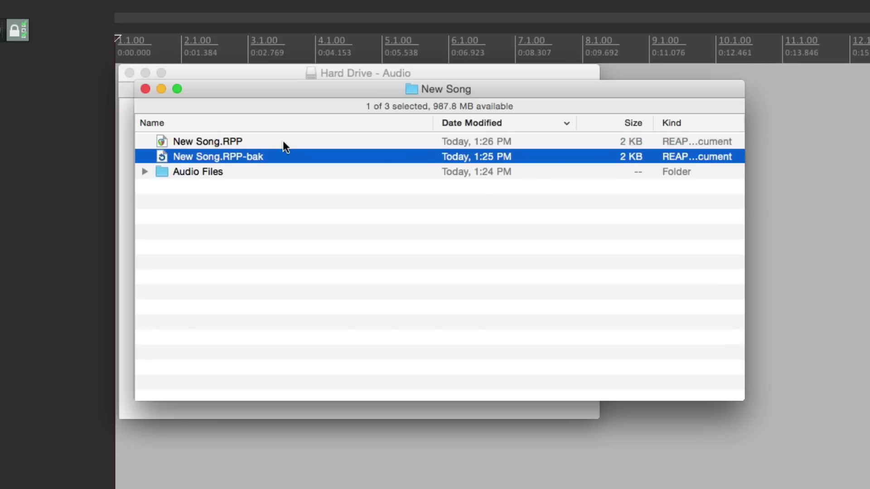
left_click(283, 141)
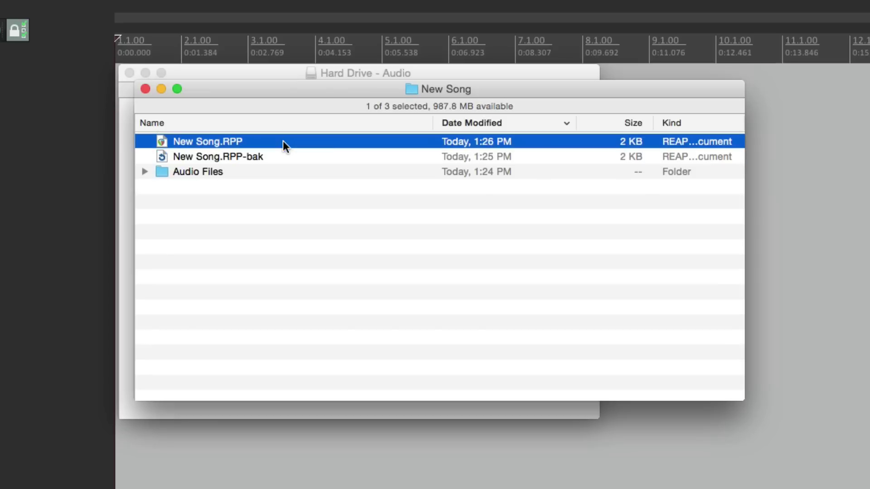
left_click(518, 152)
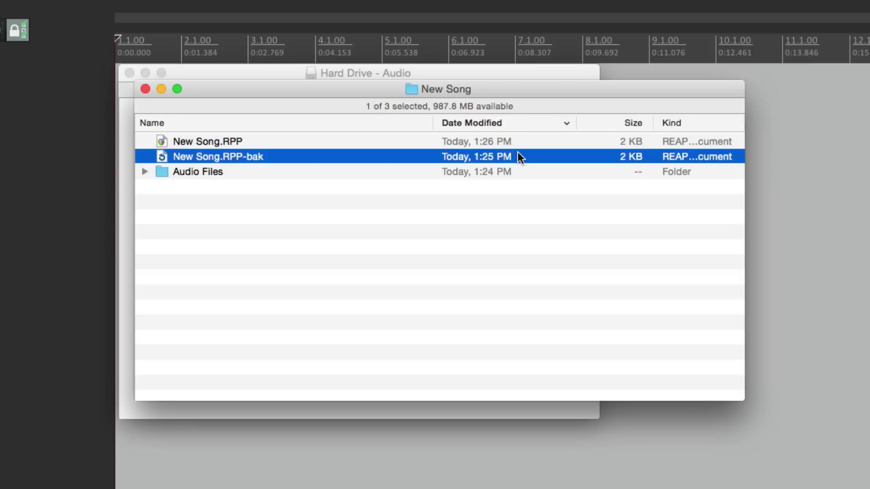
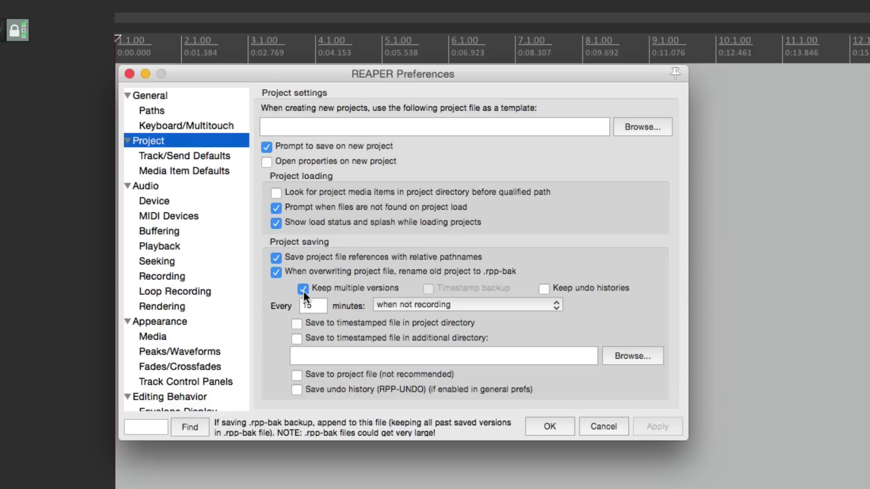
Turn off keeping multiple versions, enable Timestamp backup for overwritten project files, and accept the preferences.
left_click(303, 289)
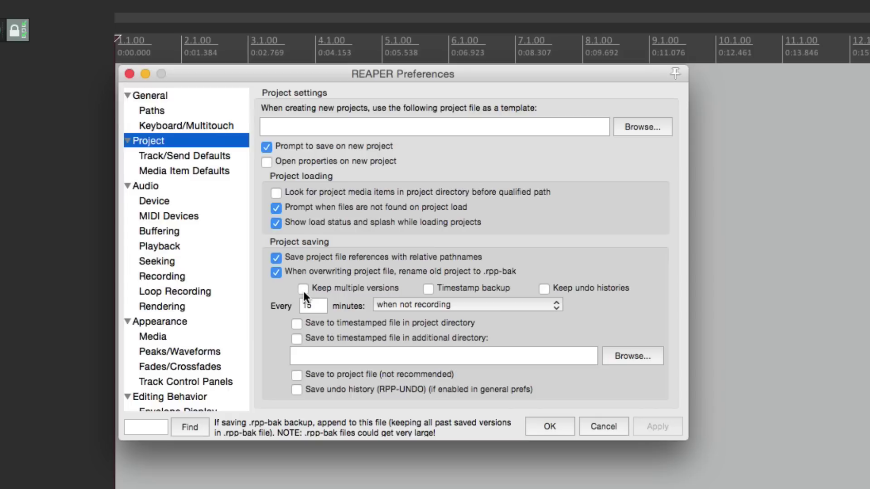
left_click(427, 288)
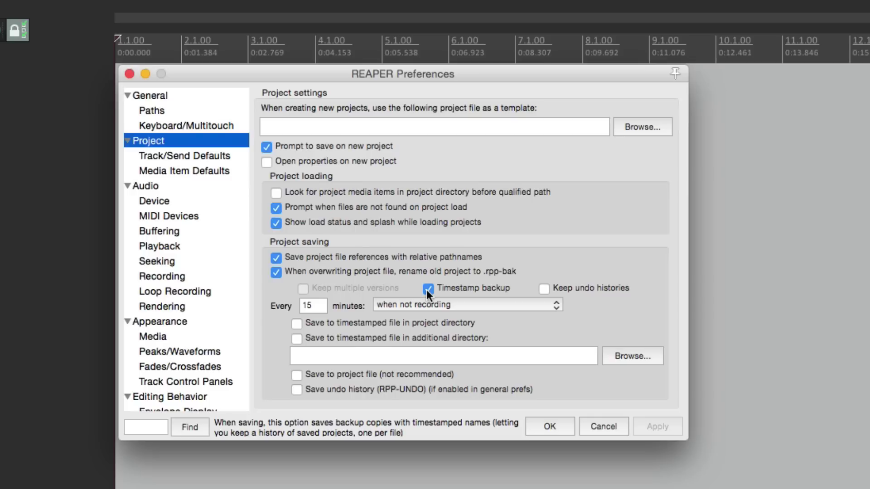
key("Return")
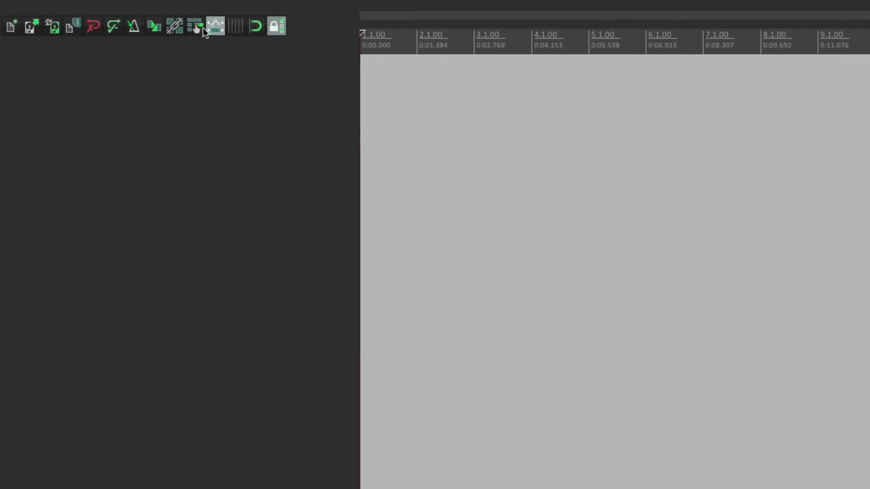
Save the project and examine New Song.RPP and its timestamped rpp-bak backups in the New Song folder.
left_click(55, 32)
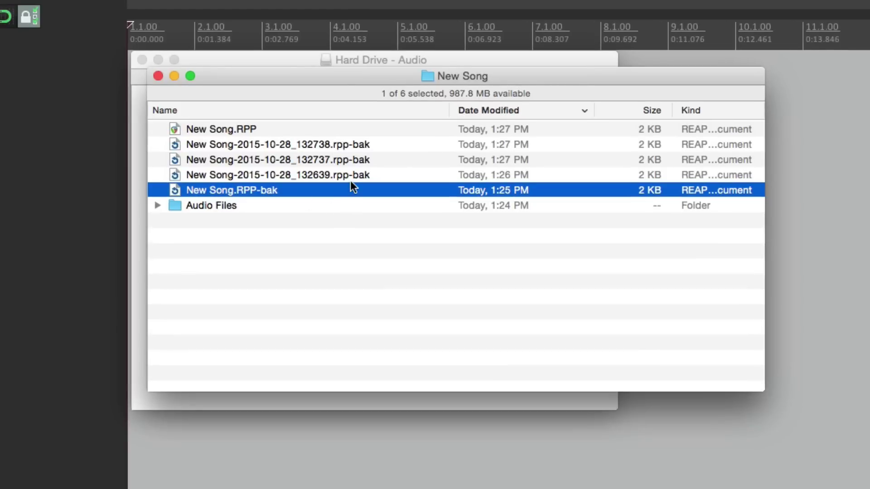
left_click(363, 144)
left_click(384, 158)
left_click(396, 174)
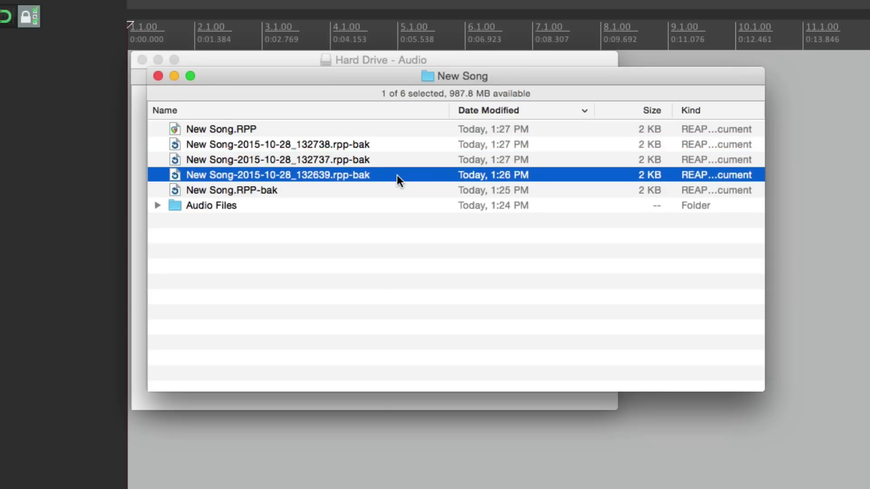
left_click(310, 131)
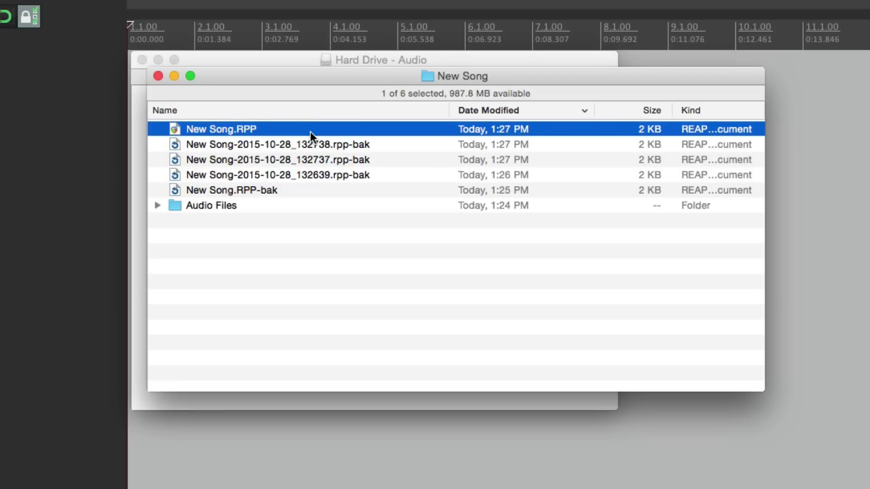
left_click(340, 145)
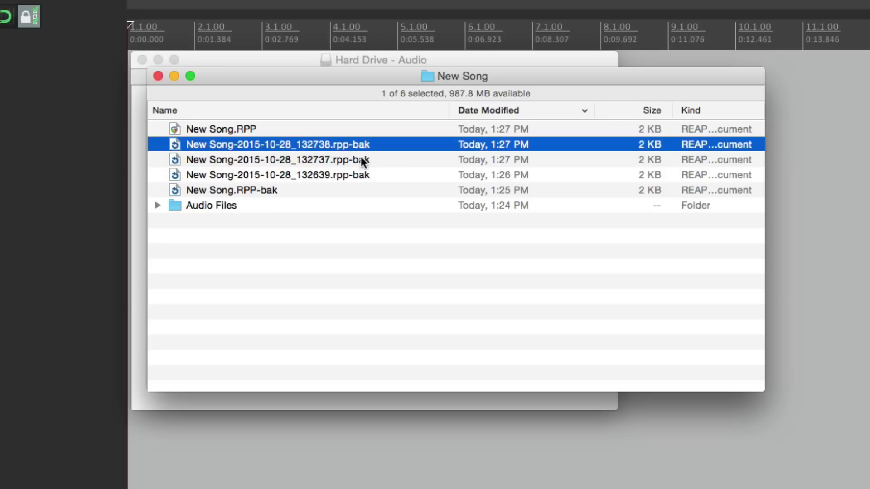
left_click(359, 160)
left_click(365, 178)
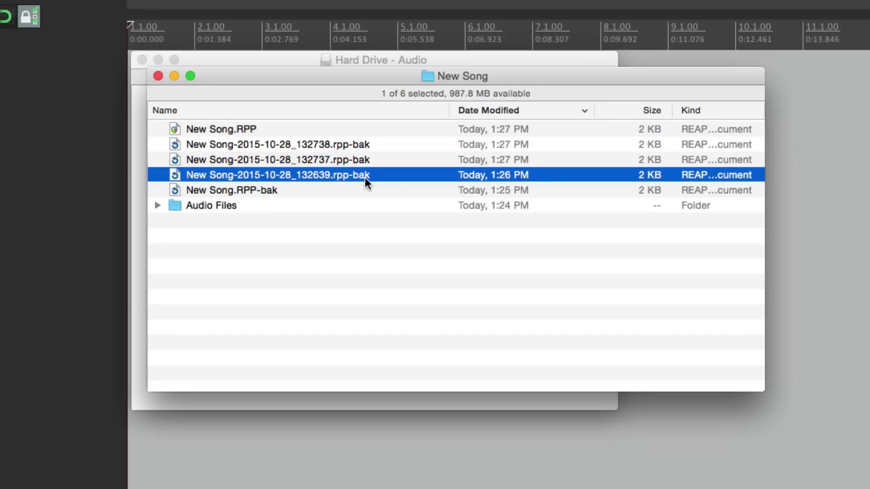
Step through the timestamped New Song backups from the most recent to the earliest one.
double_click(364, 178)
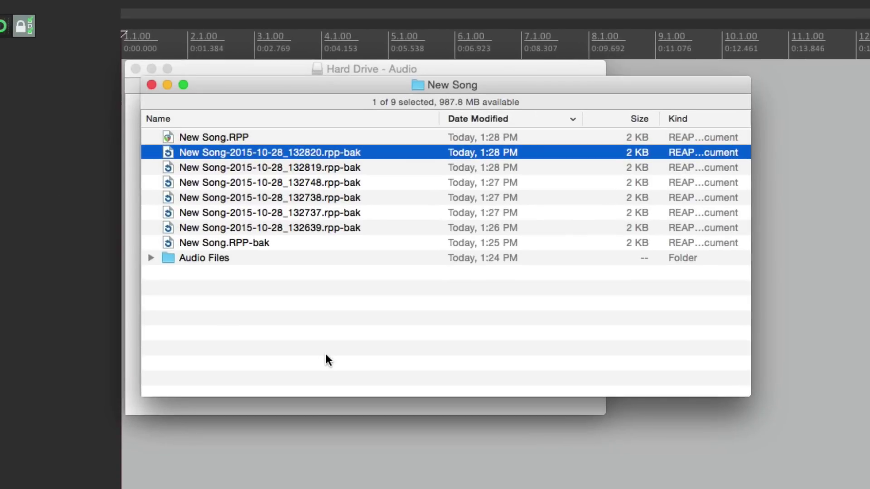
key("Down")
key("Down")
key("Down")
key("Down")
key("Down")
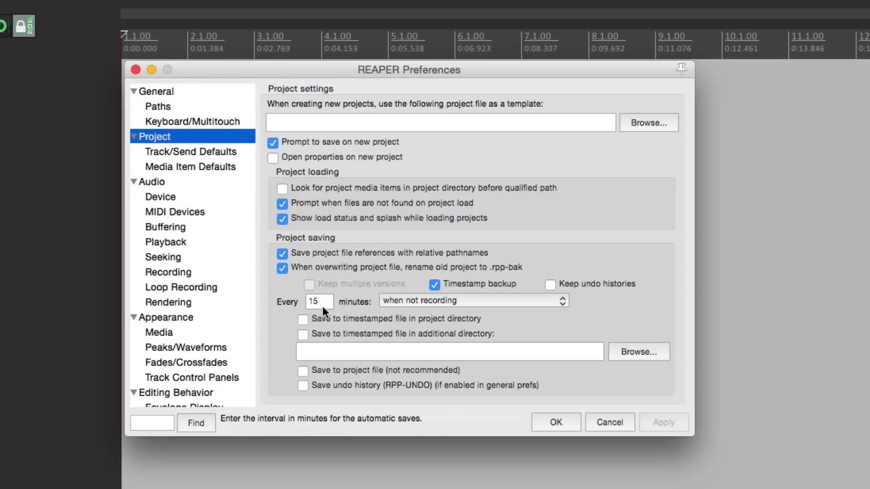
Try the any time condition for automatic saving and switch it back to when not recording.
left_click(482, 297)
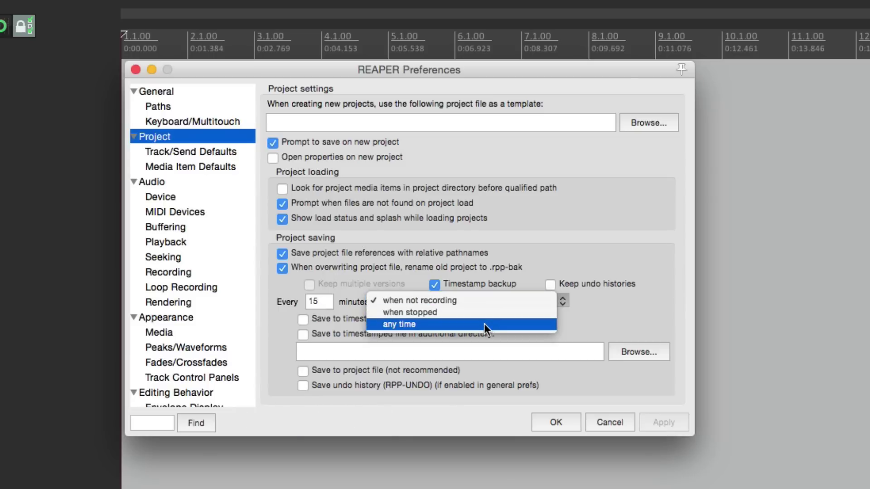
left_click(485, 323)
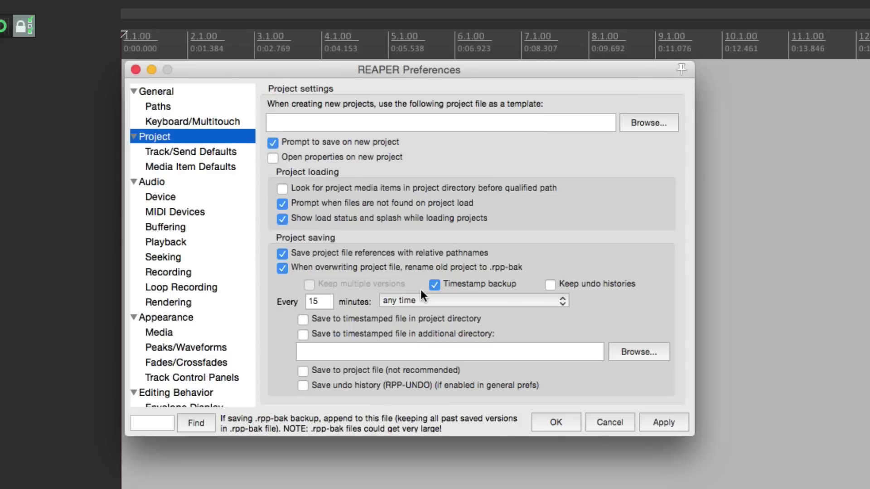
left_click(431, 301)
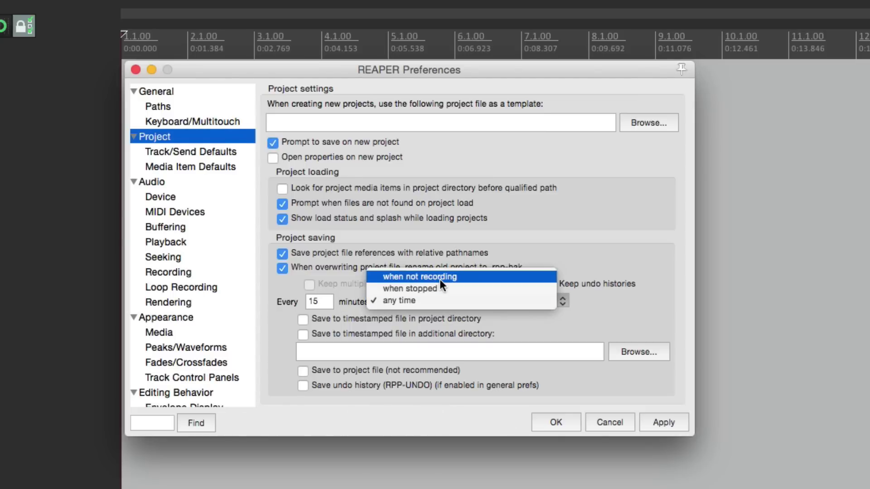
left_click(439, 279)
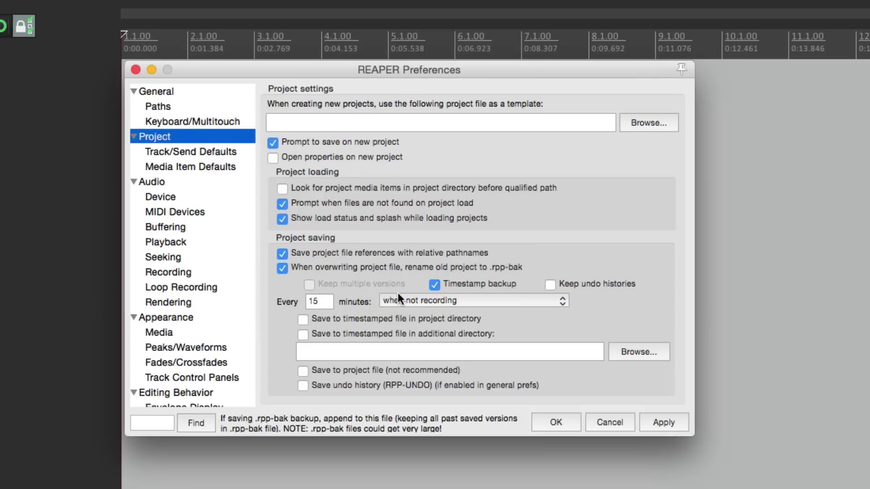
Set automatic saving to every 3 minutes to a timestamped file in the project directory and accept the preferences.
double_click(324, 303)
type("3")
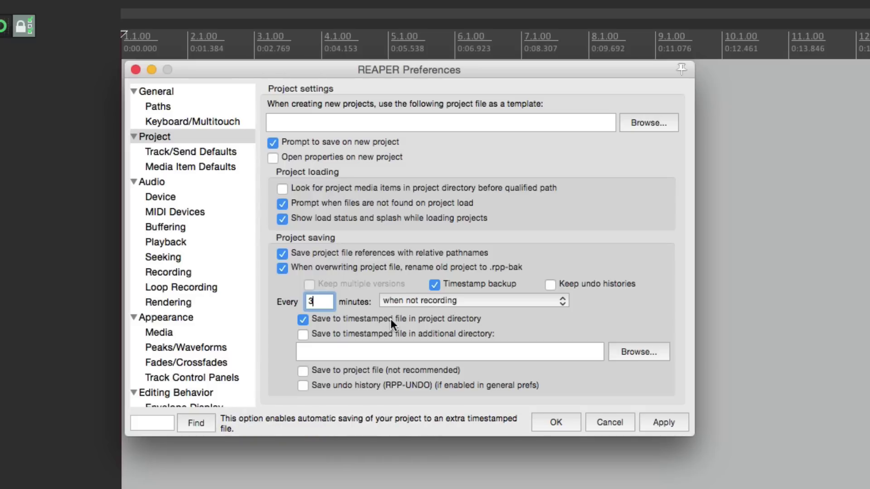
left_click(551, 420)
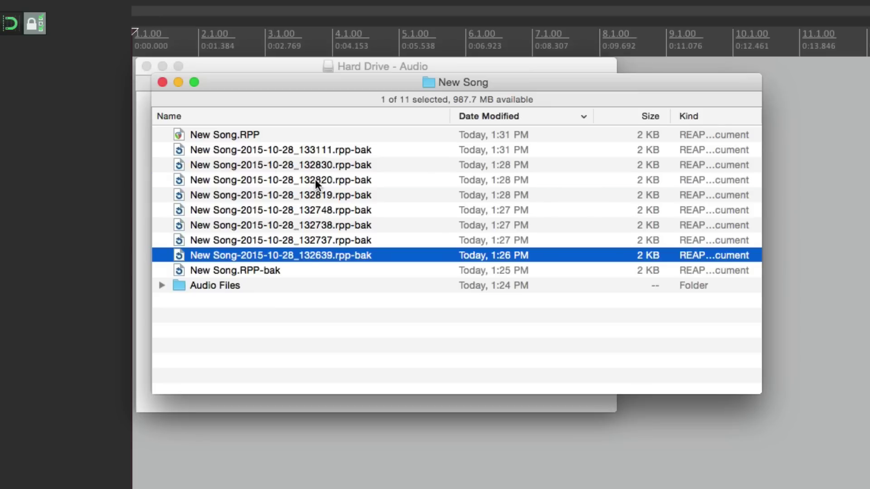
Review the timestamped backups alongside New Song.RPP in the New Song folder, sorted by date modified with the newest first.
left_click(316, 181)
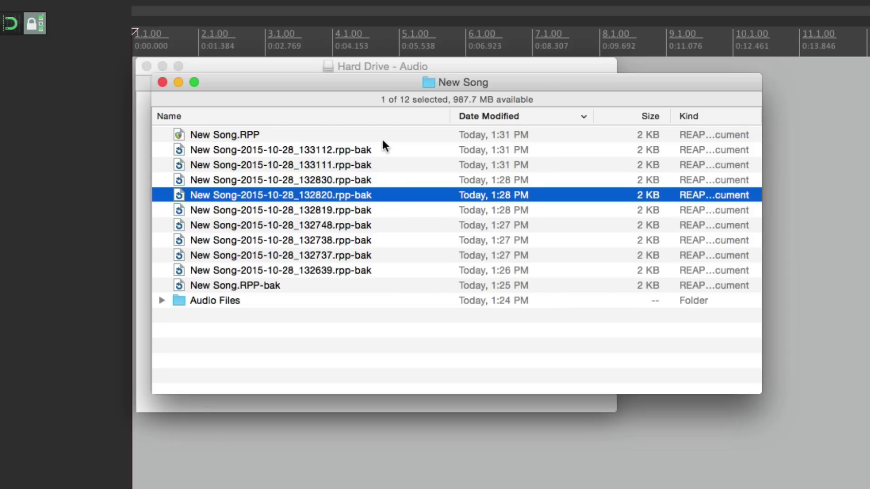
left_click(486, 115)
left_click(485, 115)
left_click(316, 135)
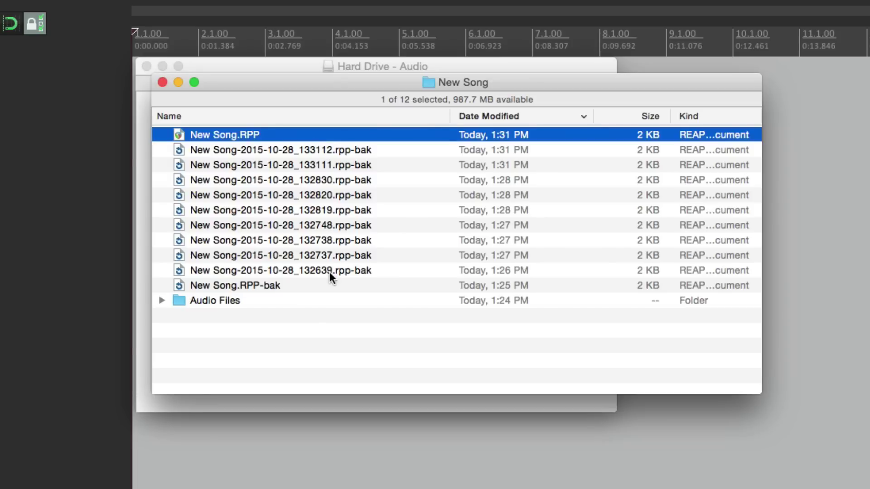
Check the recordings in the Audio Files subfolder and close the folders back to New Song on Hard Drive - Audio.
double_click(228, 301)
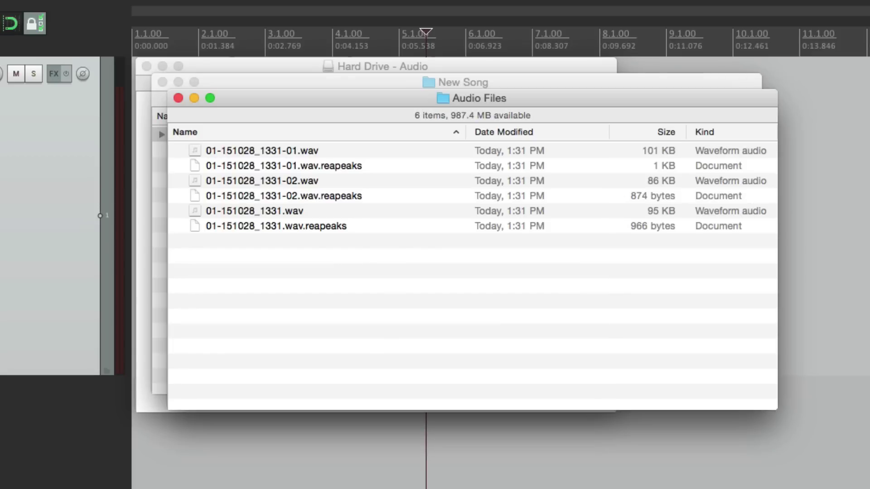
left_click(177, 98)
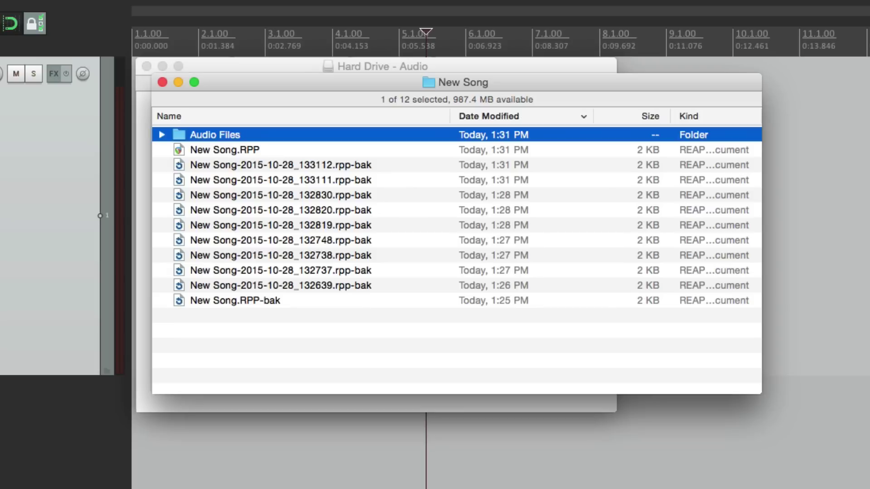
left_click(160, 82)
left_click(206, 133)
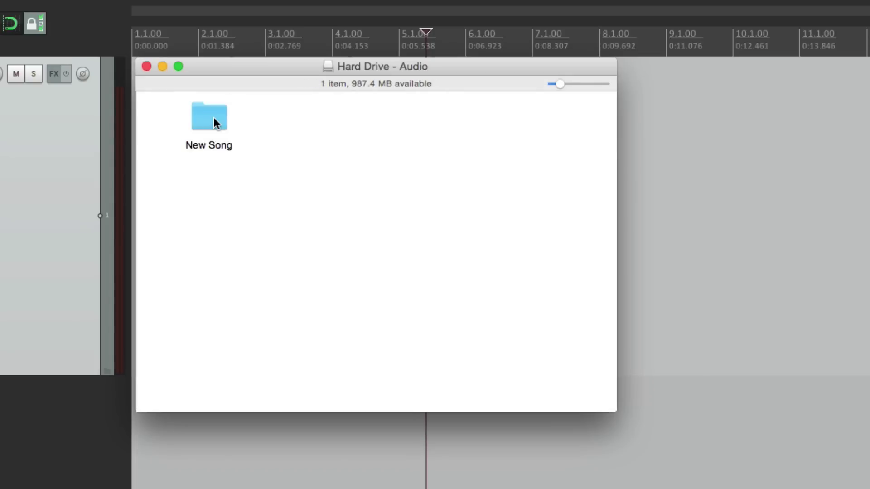